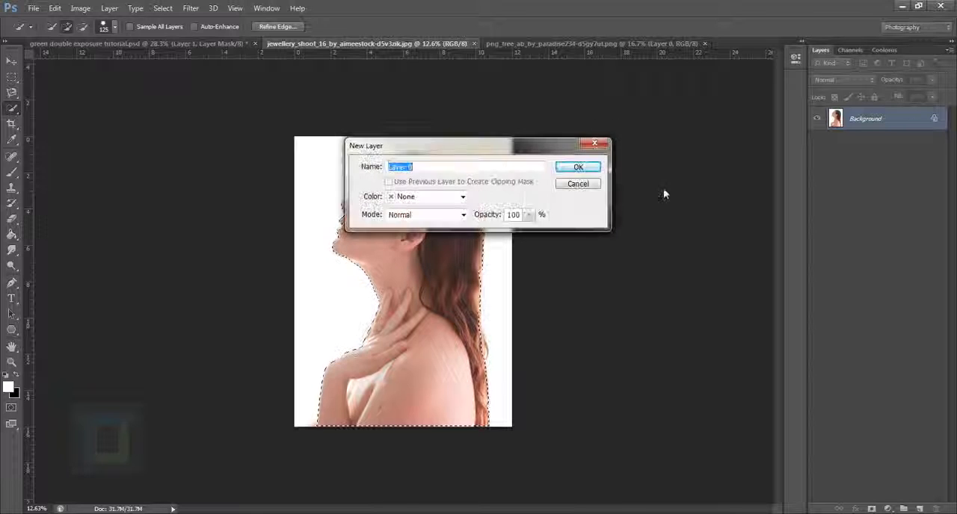
# Convert the locked background to a regular layer named Layer 0 and mask it with the current selection of the woman
pyautogui.click(577, 166)
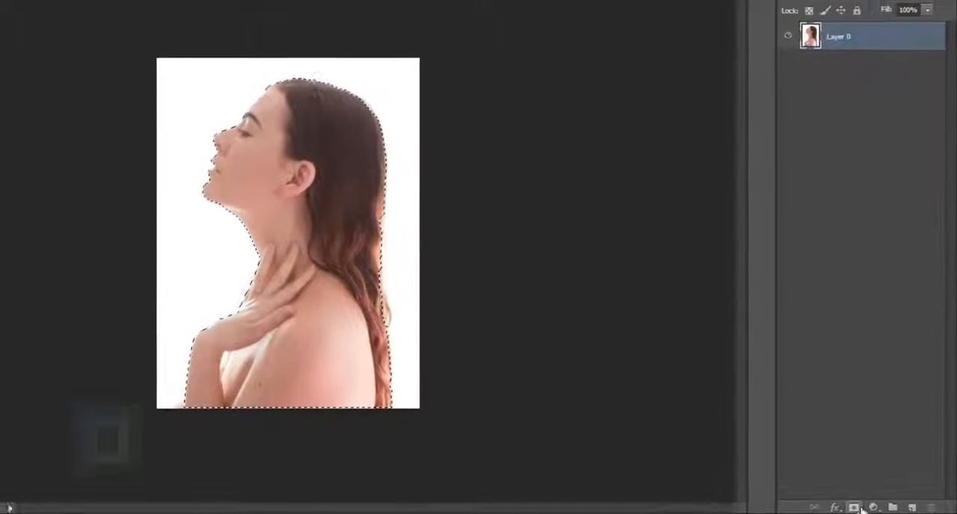
pyautogui.click(870, 509)
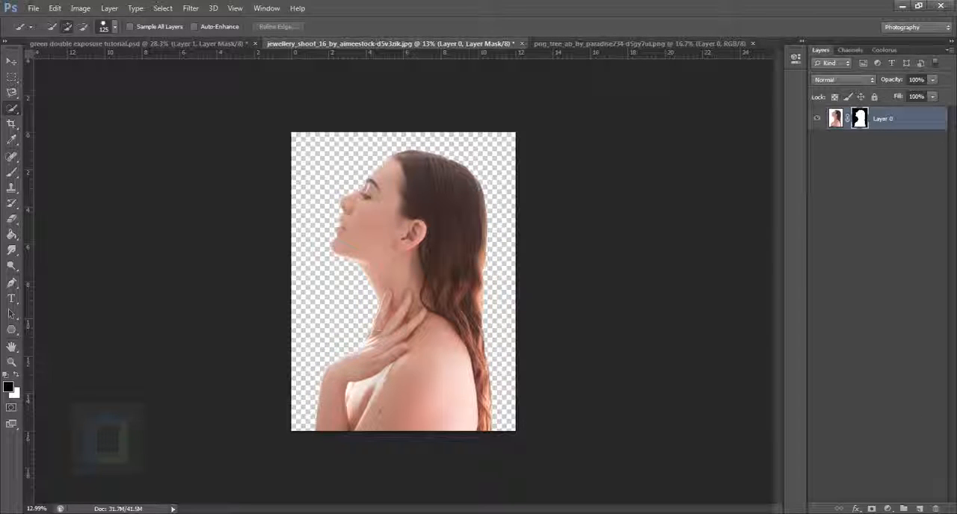
# Add a new layer beneath the masked portrait and fill it with white using the Paint Bucket
pyautogui.click(920, 509)
pyautogui.moveTo(896, 121); pyautogui.dragTo(889, 159)
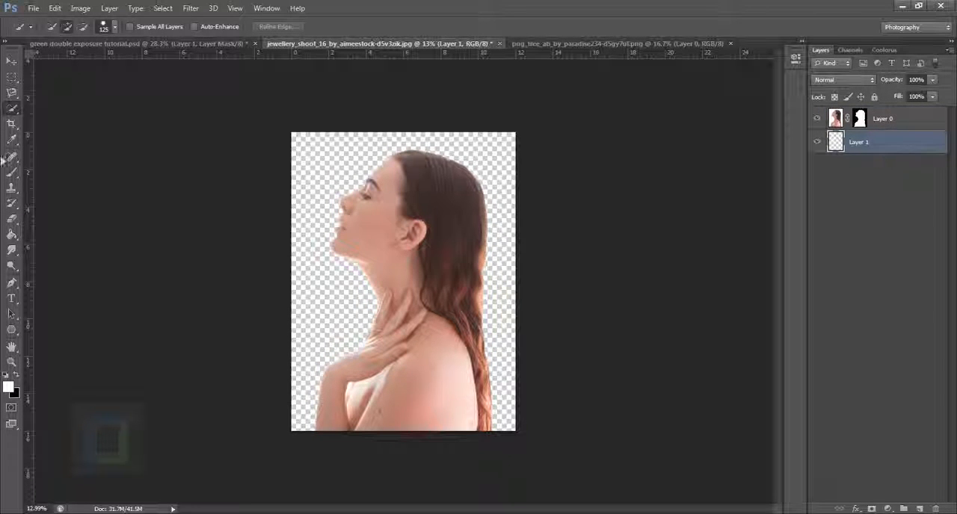
pyautogui.click(12, 234)
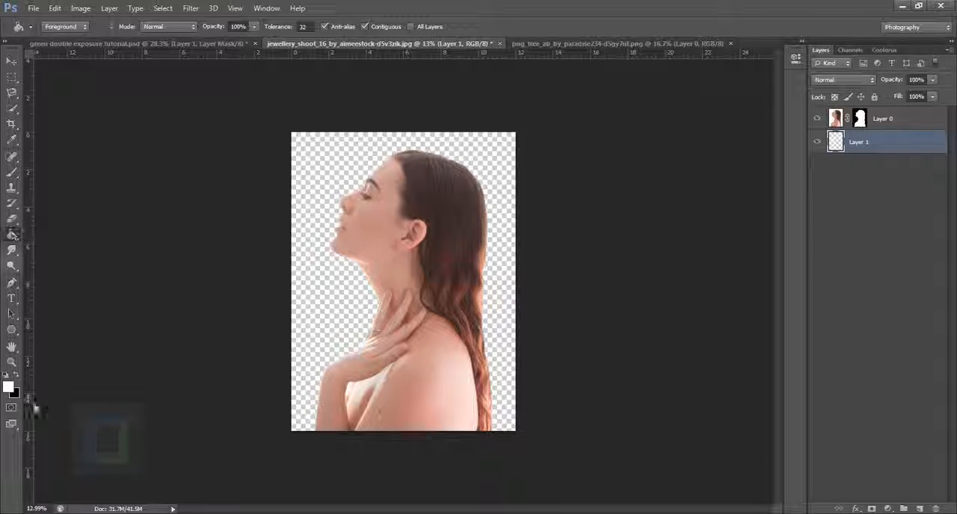
pyautogui.click(326, 280)
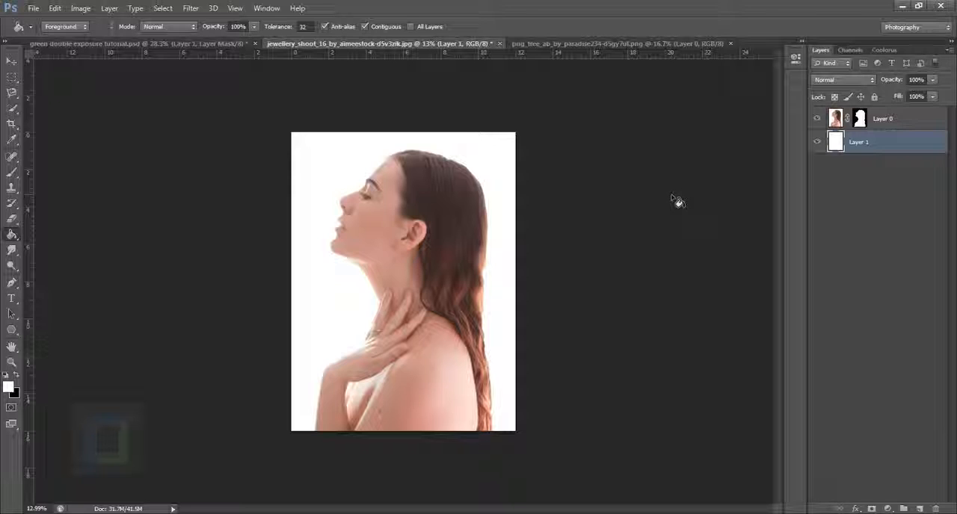
# Copy the whole tree image into the jewellery shoot document, placing it between the portrait and the white background layer
pyautogui.click(616, 45)
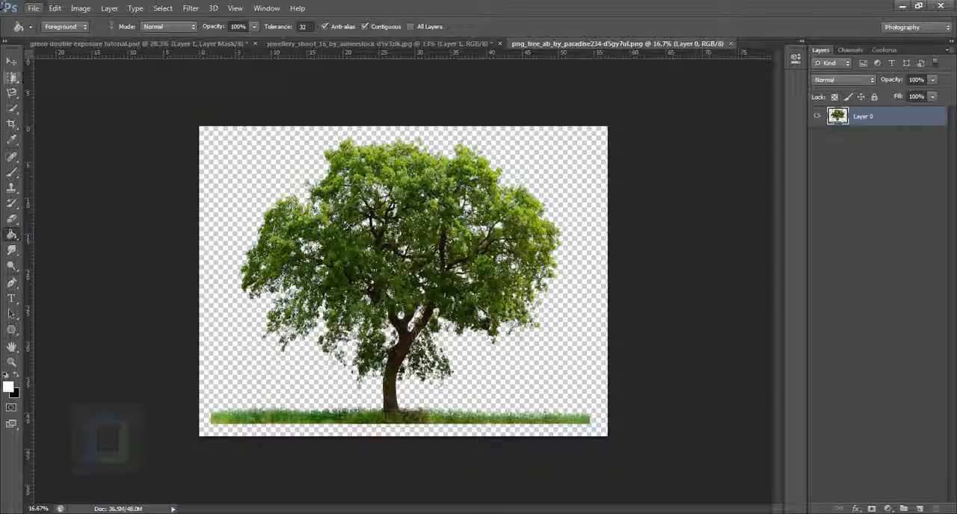
pyautogui.click(11, 60)
pyautogui.hotkey('ctrl', 'a')
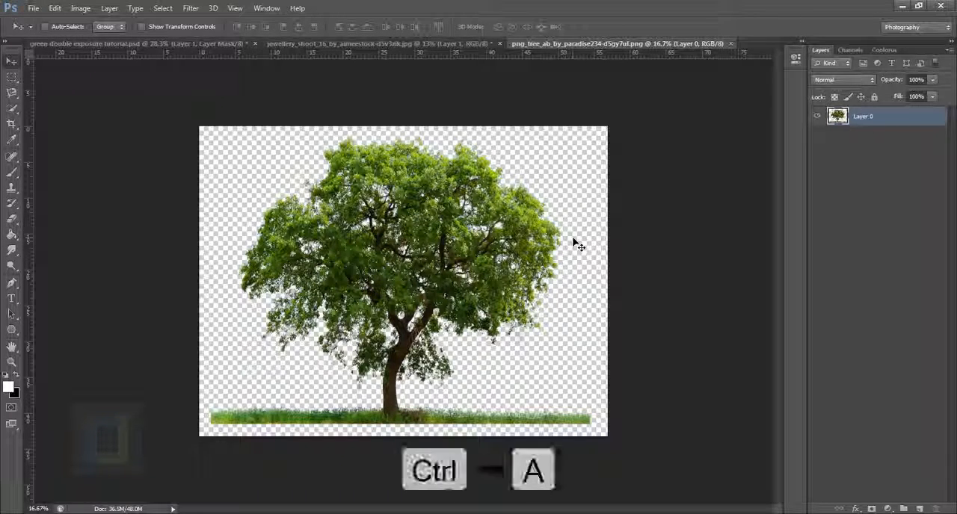
pyautogui.hotkey('ctrl', 'c')
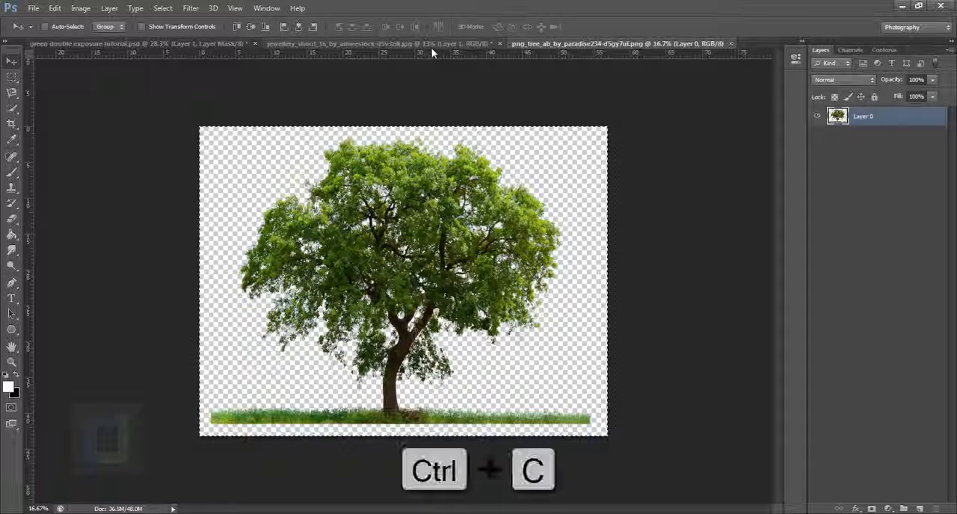
pyautogui.click(431, 48)
pyautogui.hotkey('ctrl', 'v')
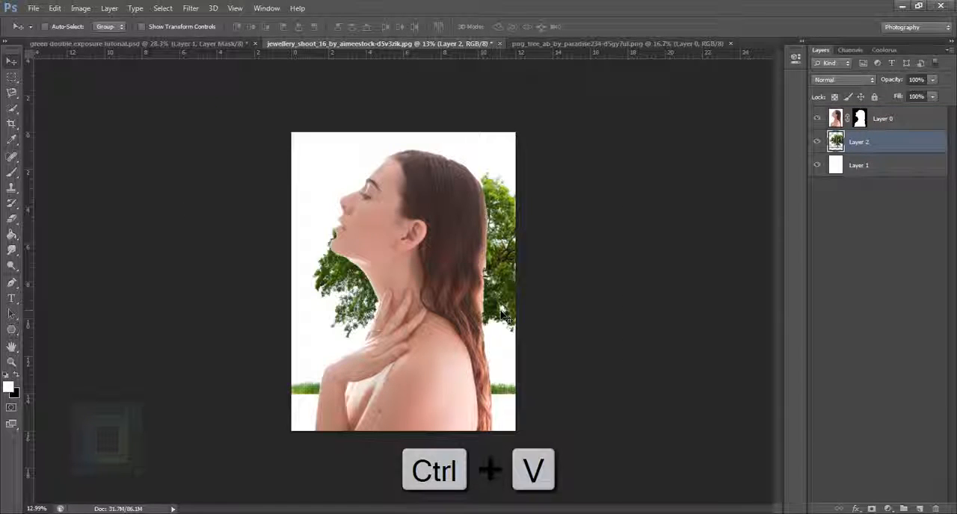
pyautogui.click(817, 142)
pyautogui.click(817, 142)
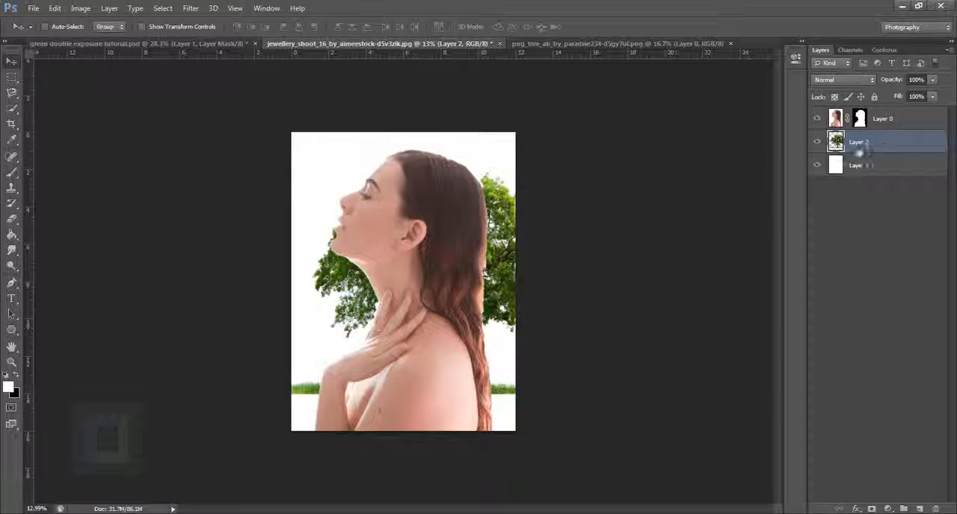
# Rotate the tree layer about -75.25° with Free Transform and position it behind the woman's head and neck
pyautogui.moveTo(390, 301); pyautogui.dragTo(463, 281)
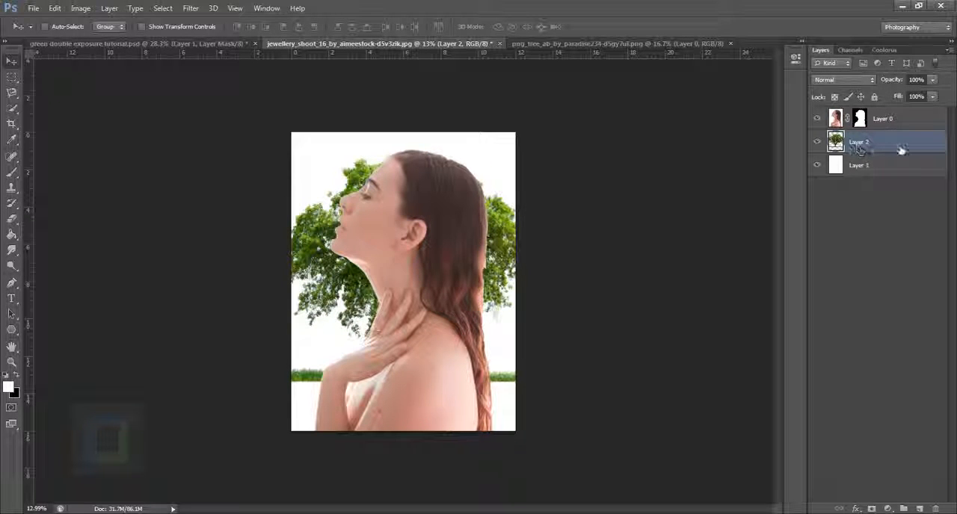
pyautogui.hotkey('ctrl', 't')
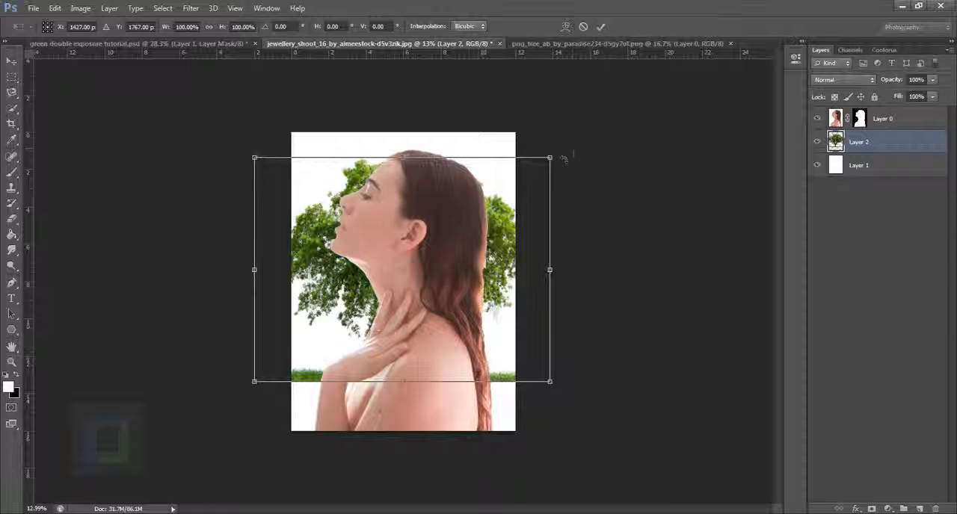
pyautogui.moveTo(567, 156); pyautogui.dragTo(323, 47)
pyautogui.moveTo(424, 228); pyautogui.dragTo(437, 262)
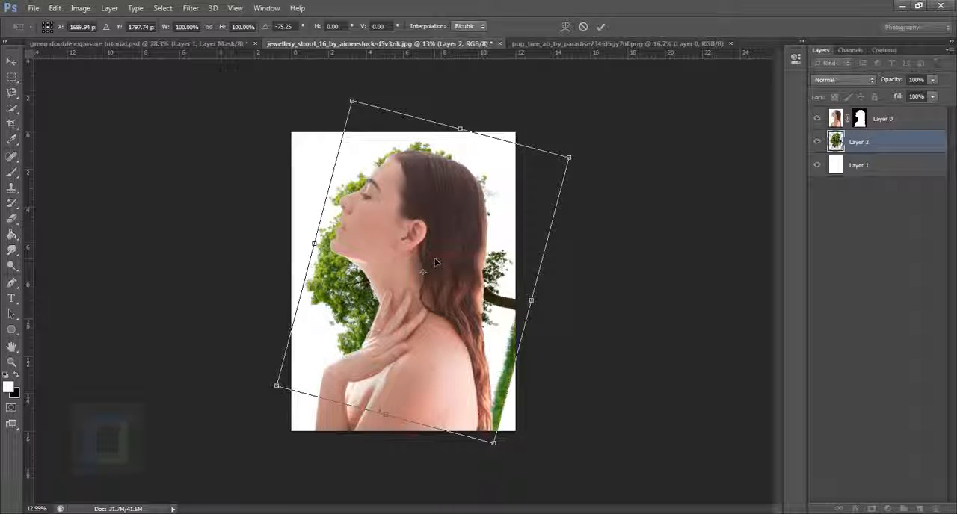
pyautogui.press('Return')
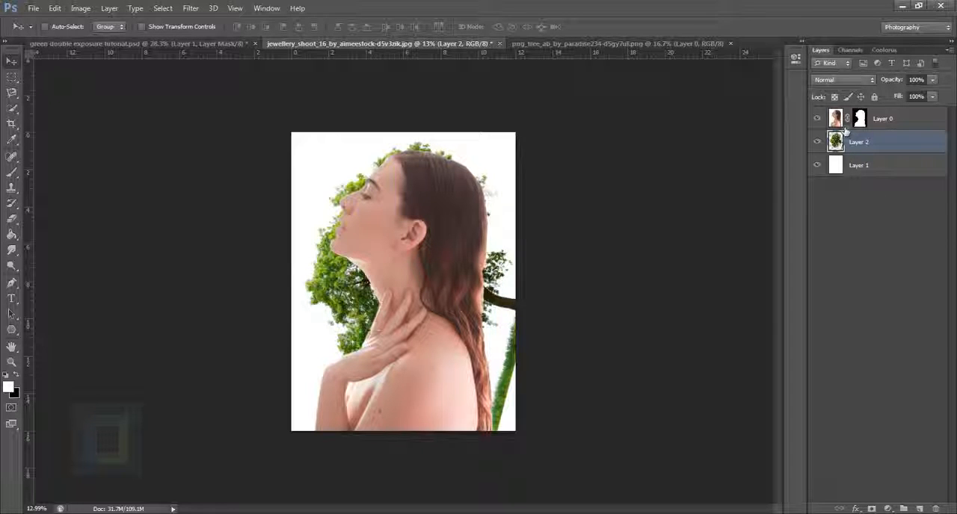
# Scale the portrait layer down slightly in proportion and position it lower on the canvas against the tree
pyautogui.click(842, 124)
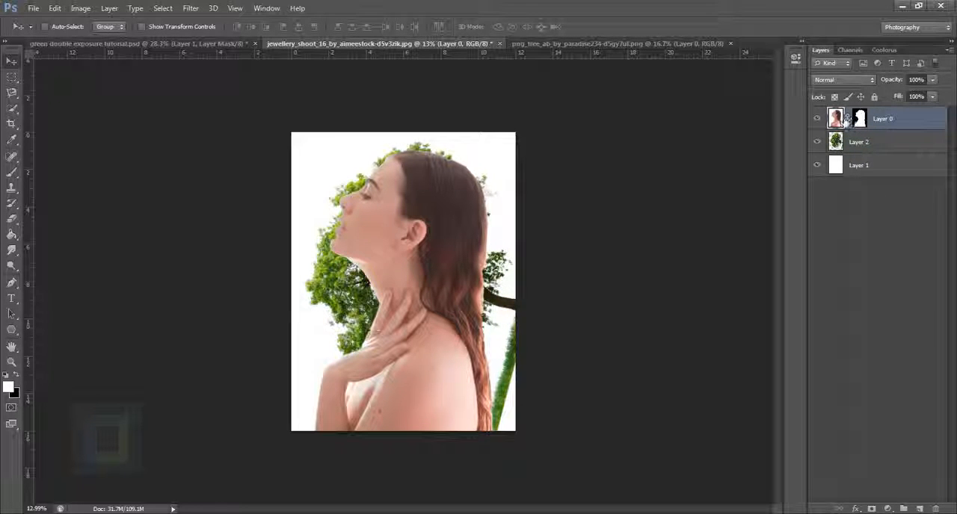
pyautogui.hotkey('ctrl', 't')
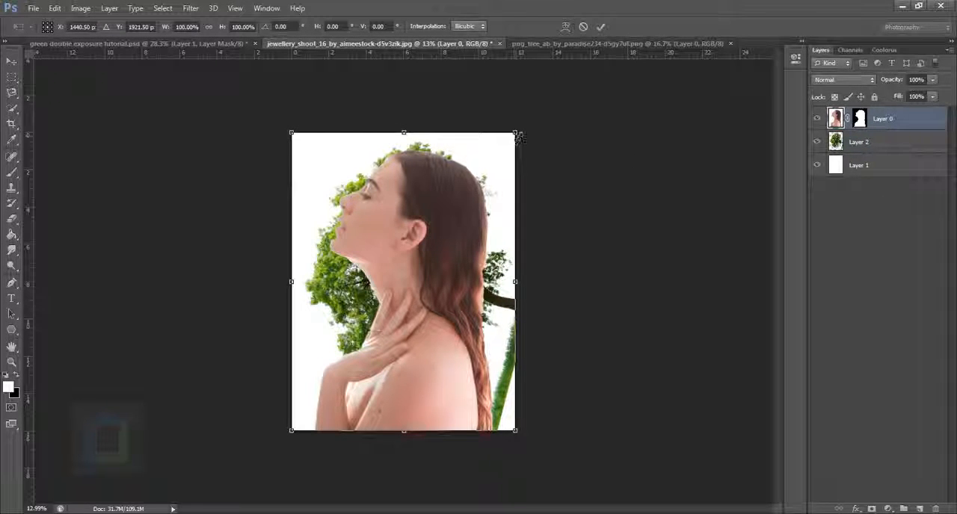
pyautogui.moveTo(515, 134); pyautogui.dragTo(510, 142)
pyautogui.moveTo(466, 213); pyautogui.dragTo(458, 224)
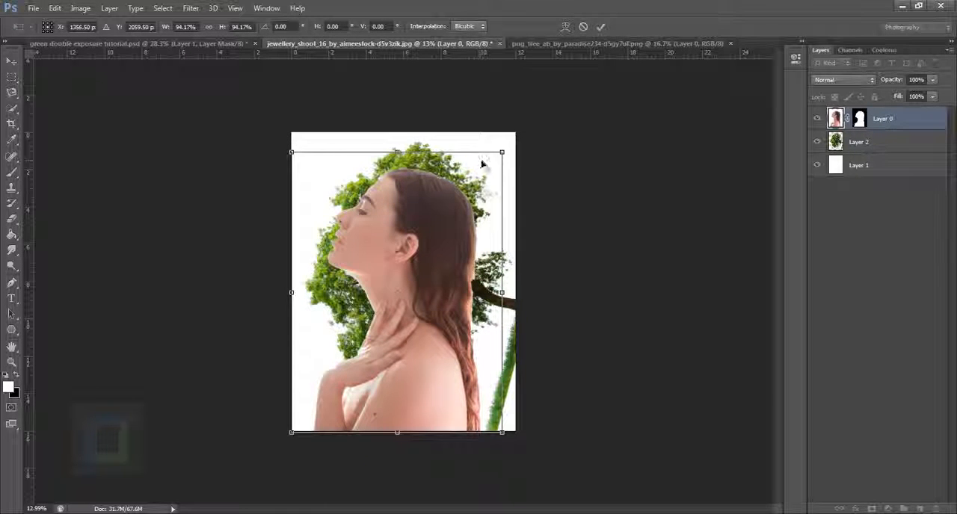
pyautogui.moveTo(507, 155); pyautogui.dragTo(515, 133)
pyautogui.moveTo(447, 242); pyautogui.dragTo(455, 247)
pyautogui.press('Return')
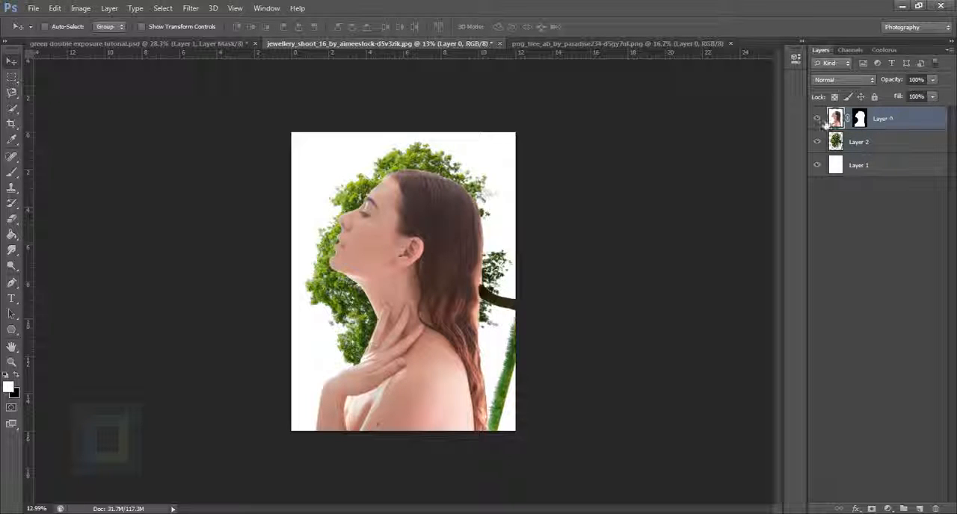
# Set the portrait layer's blend mode to Lighten
pyautogui.click(824, 79)
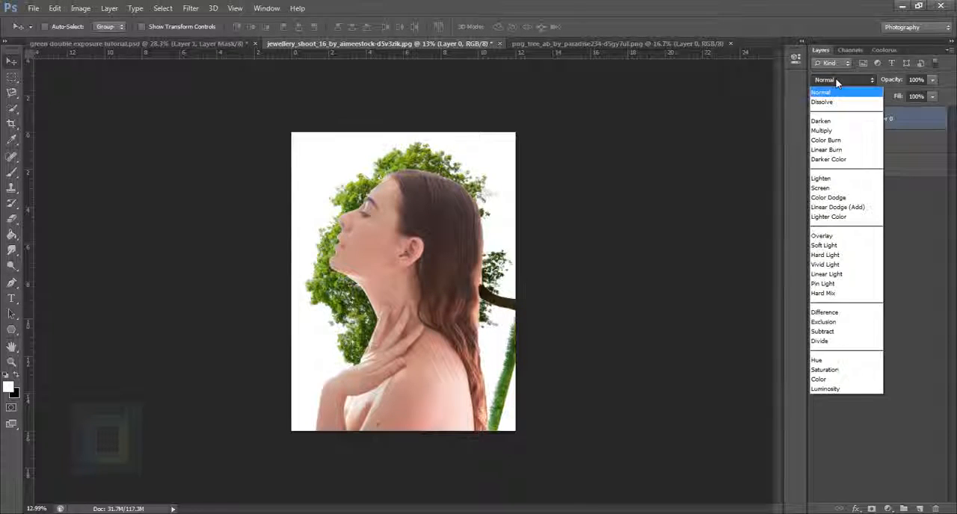
pyautogui.click(827, 179)
pyautogui.hotkey('ctrl', '+')
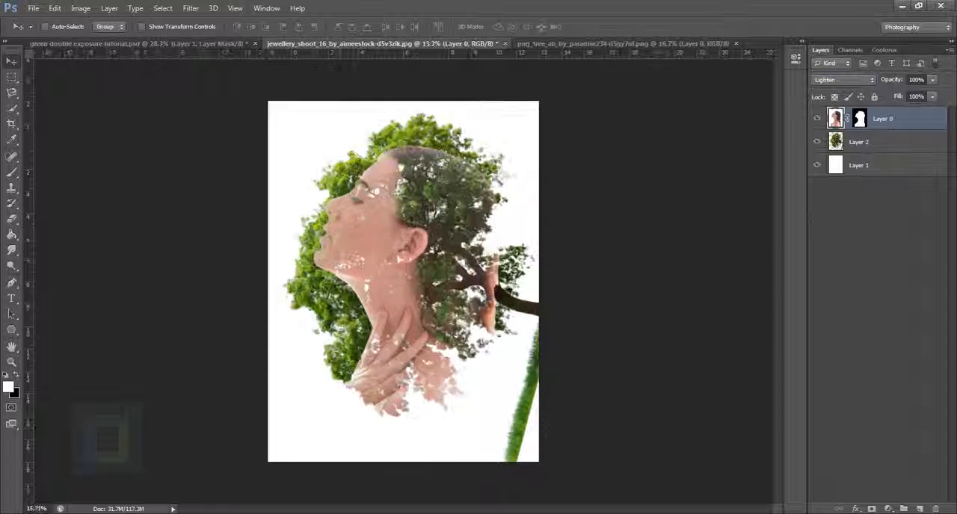
pyautogui.scroll(2, 500, 235)
pyautogui.scroll(-1, 499, 234)
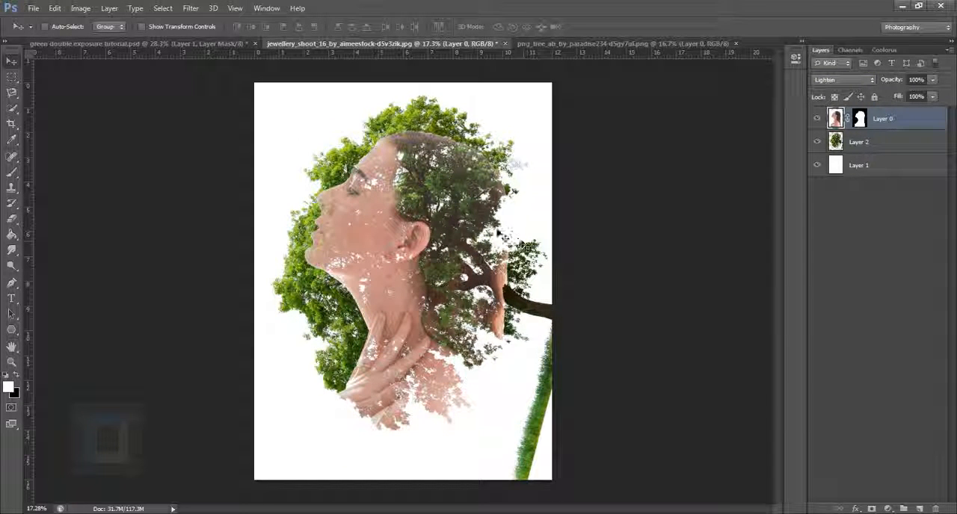
# Rotate the tree layer about -6.43° more and shift it so its branches fill the woman's head and hair
pyautogui.click(893, 146)
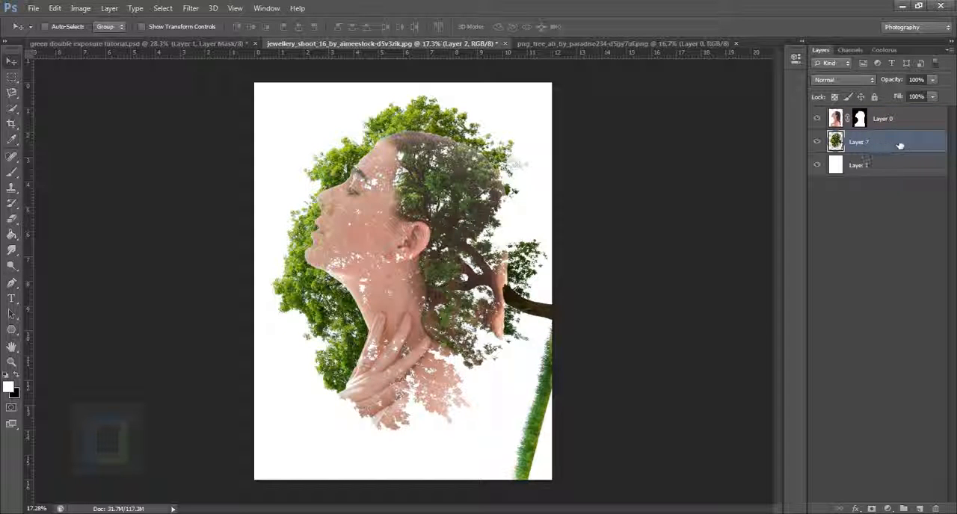
pyautogui.hotkey('ctrl', 't')
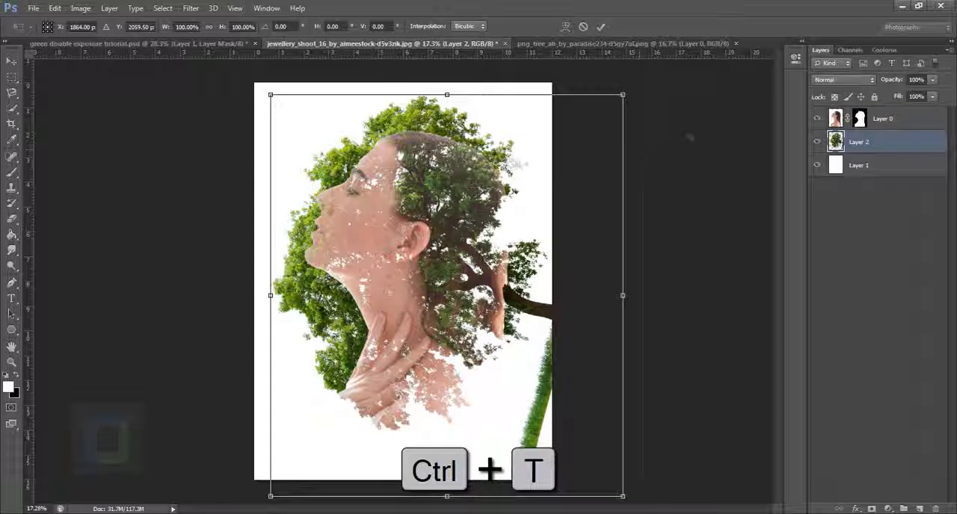
pyautogui.scroll(-1, 695, 98)
pyautogui.moveTo(695, 98); pyautogui.dragTo(668, 79)
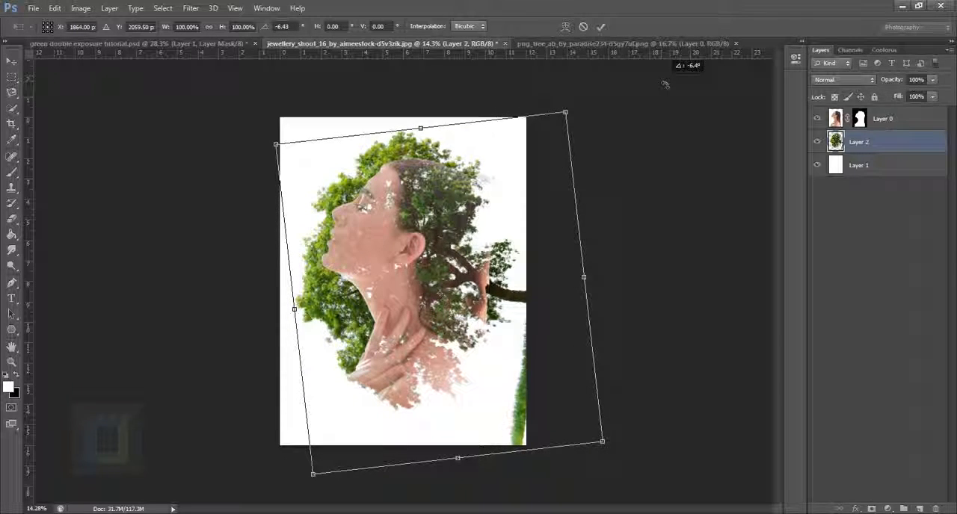
pyautogui.moveTo(425, 302)
pyautogui.mouseDown()
pyautogui.moveTo(402, 300)
pyautogui.moveTo(423, 310)
pyautogui.mouseUp()
pyautogui.scroll(1, 411, 311)
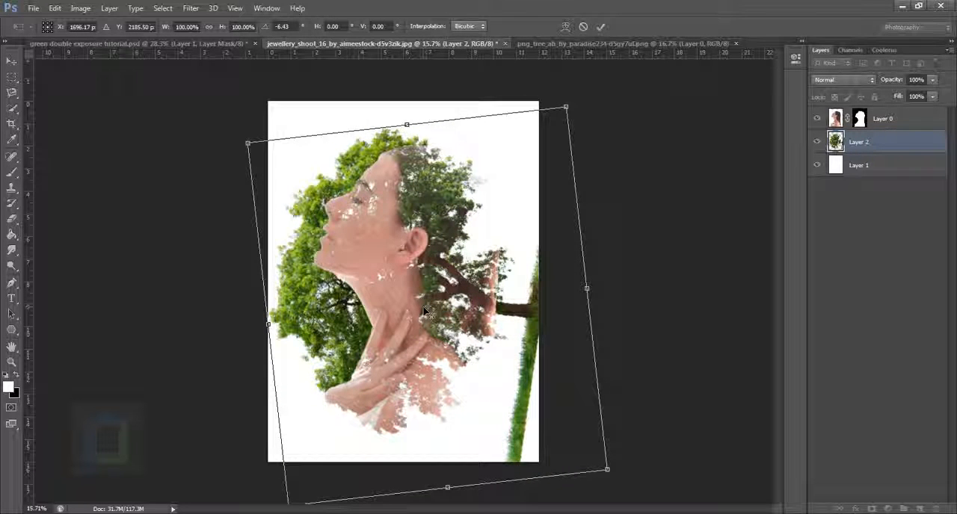
pyautogui.press('Return')
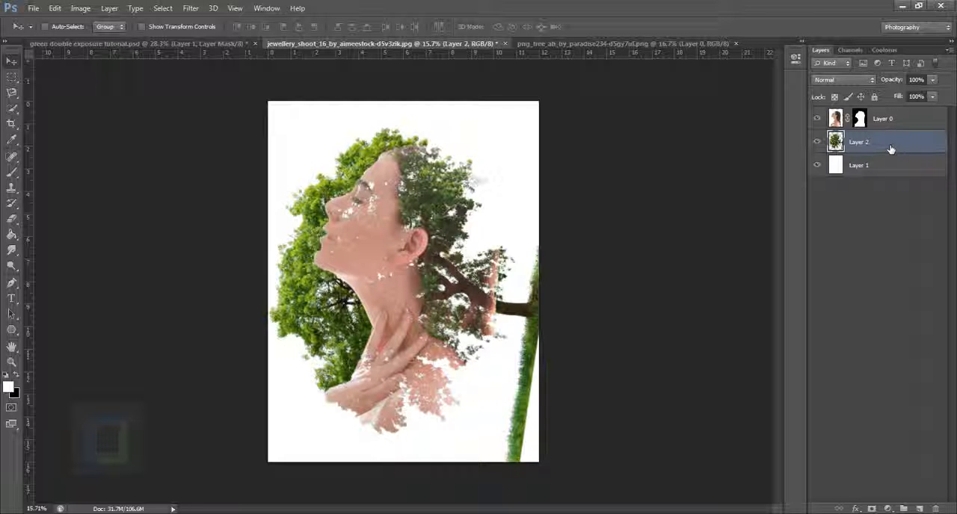
# Add a layer mask to the tree layer, then load the portrait mask as a selection and invert it
pyautogui.click(872, 508)
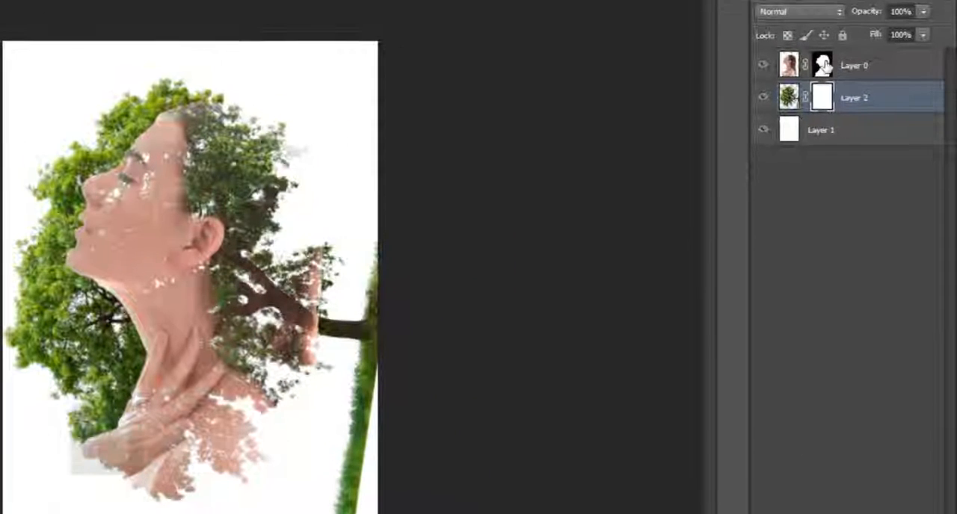
pyautogui.click(832, 74)
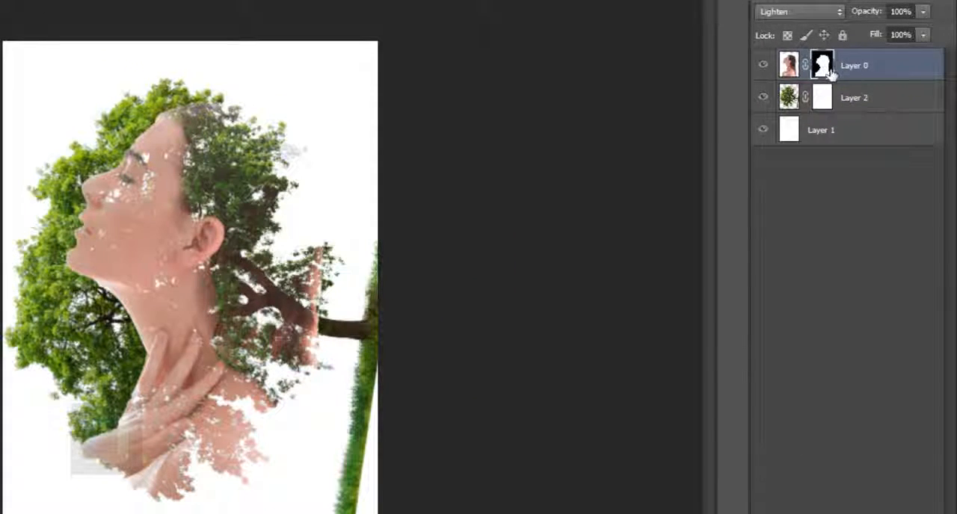
pyautogui.press('ctrl')
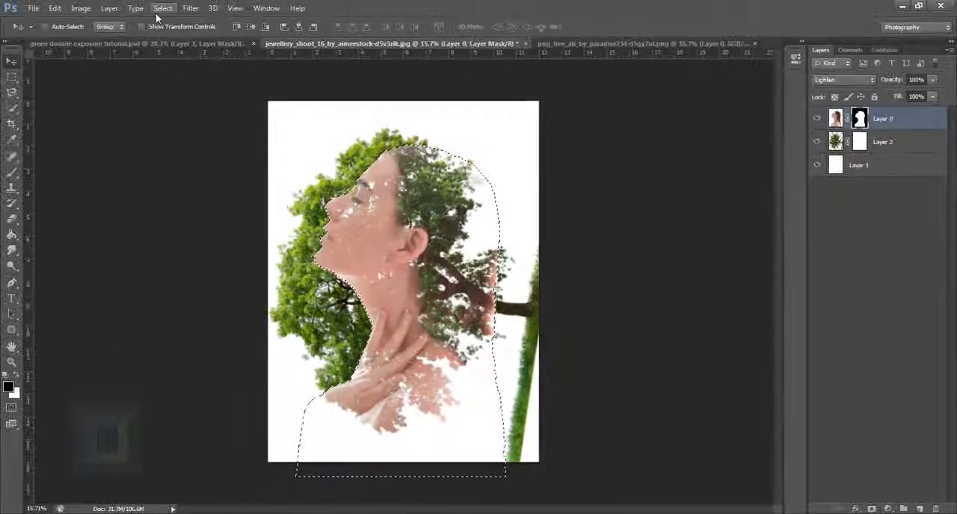
pyautogui.click(163, 9)
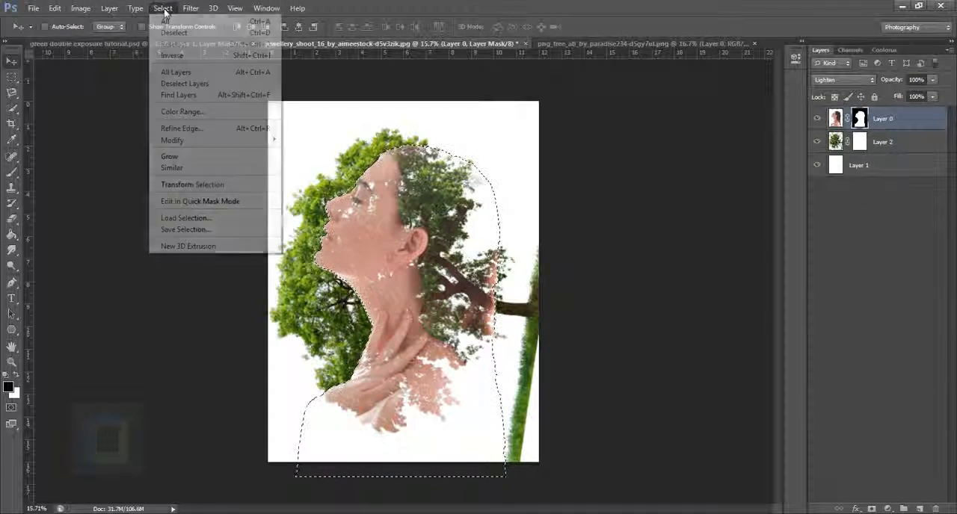
pyautogui.click(172, 56)
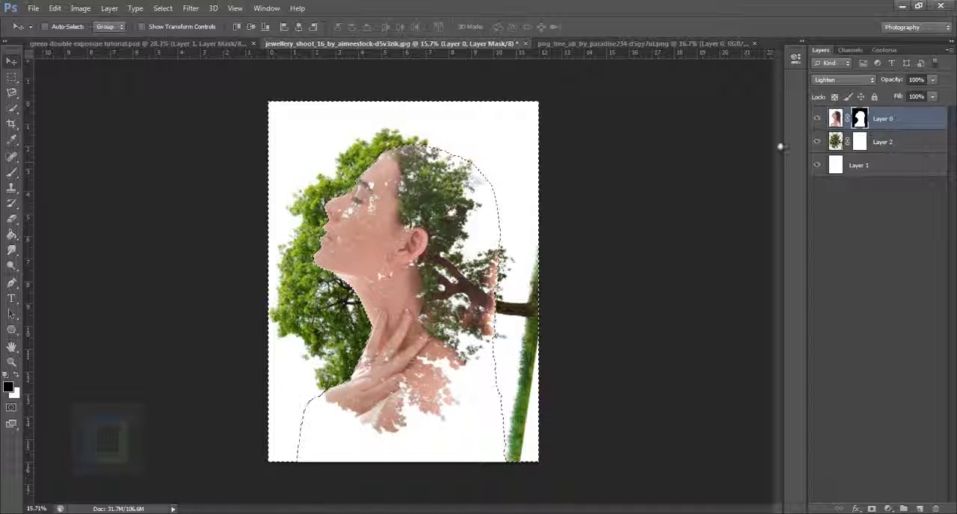
# Paint black on the tree layer's mask inside the selection to hide the foliage outside the face and neck, and deselect
pyautogui.click(861, 143)
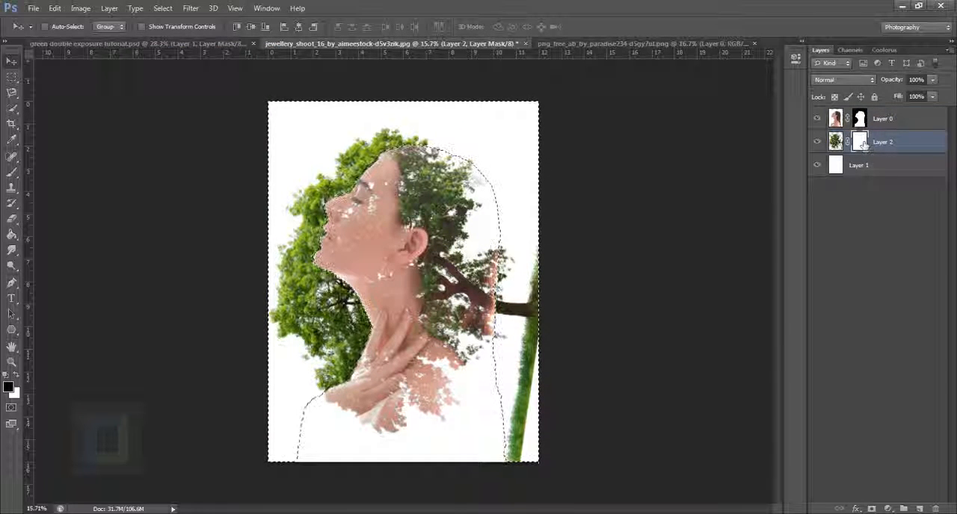
pyautogui.click(12, 172)
pyautogui.click(92, 172)
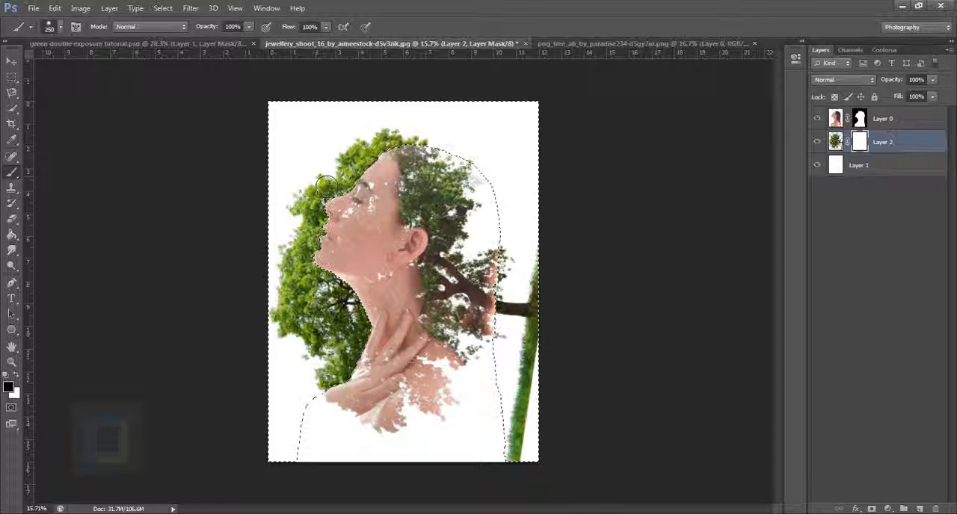
pyautogui.moveTo(314, 178)
pyautogui.mouseDown()
pyautogui.moveTo(316, 296)
pyautogui.moveTo(337, 192)
pyautogui.mouseUp()
pyautogui.moveTo(304, 221); pyautogui.dragTo(304, 205)
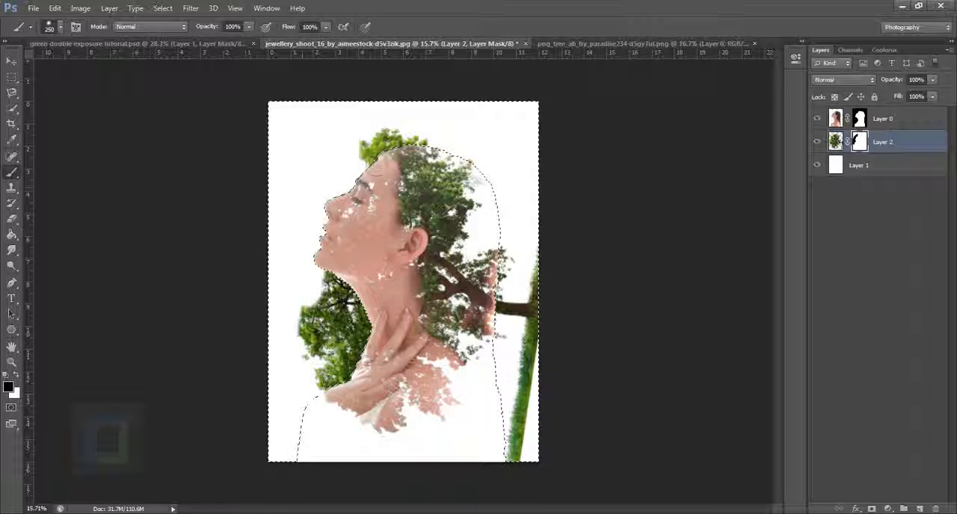
pyautogui.moveTo(376, 168); pyautogui.dragTo(370, 140)
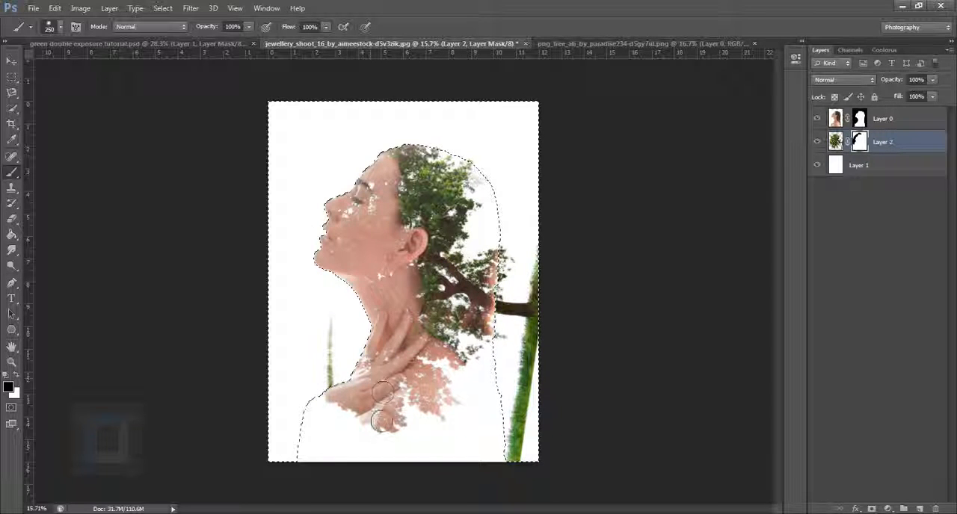
pyautogui.moveTo(381, 421); pyautogui.dragTo(346, 314)
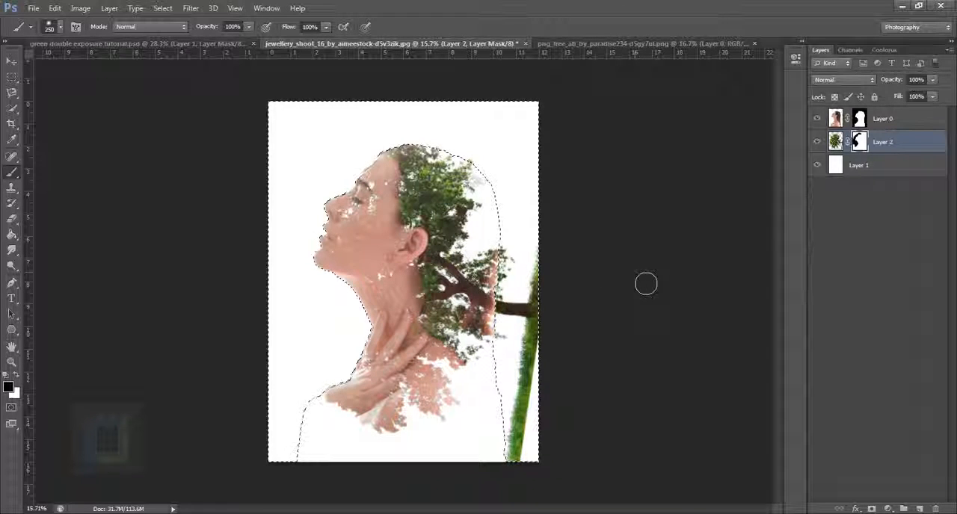
pyautogui.hotkey('ctrl', 'd')
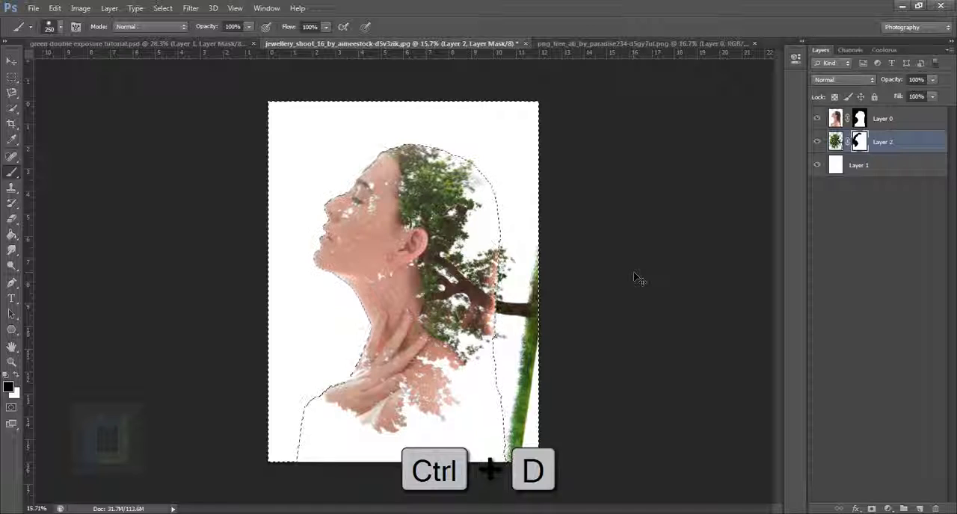
# Mask out the outer trunk and the grass strip of the tree layer behind the woman's back
pyautogui.scroll(1, 564, 385)
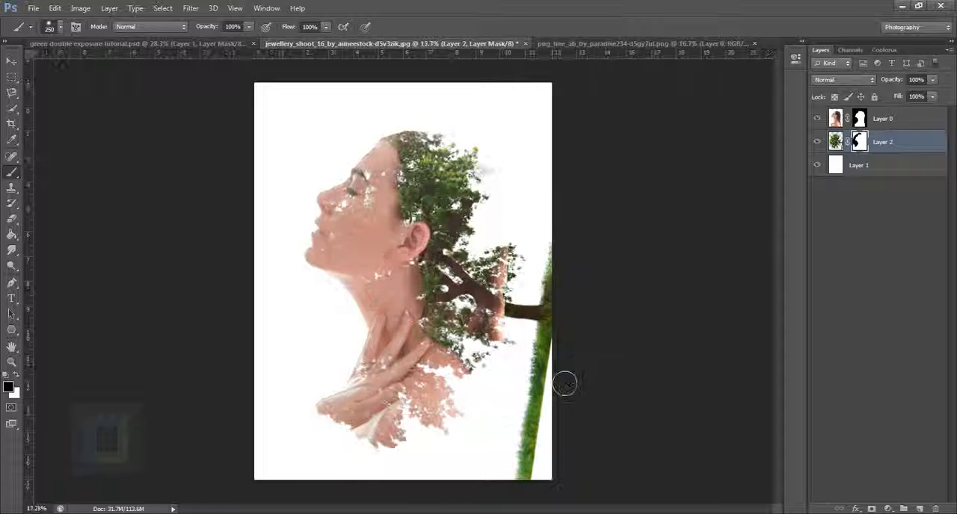
pyautogui.scroll(-2, 554, 413)
pyautogui.moveTo(505, 438)
pyautogui.mouseDown()
pyautogui.moveTo(531, 384)
pyautogui.moveTo(497, 492)
pyautogui.moveTo(531, 347)
pyautogui.moveTo(521, 362)
pyautogui.moveTo(536, 281)
pyautogui.moveTo(529, 336)
pyautogui.moveTo(521, 293)
pyautogui.mouseUp()
pyautogui.scroll(2, 524, 329)
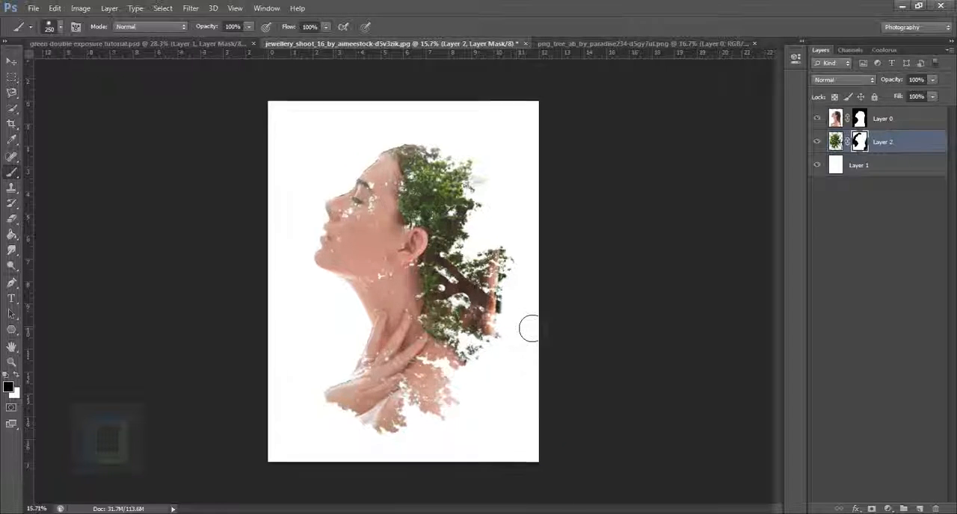
pyautogui.scroll(-1, 702, 220)
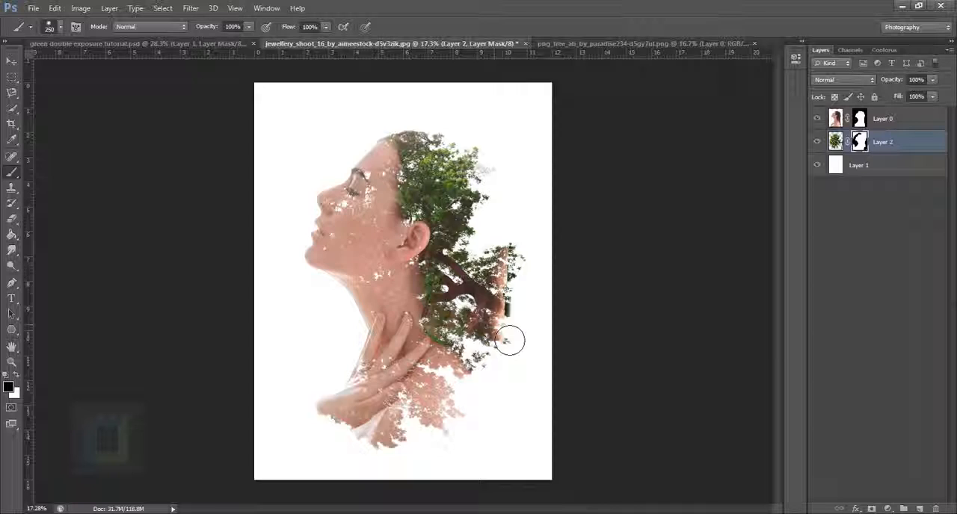
# Paint black on the portrait layer's mask to remove the leftover skin and hair edge over the branches behind the neck
pyautogui.scroll(3, 509, 341)
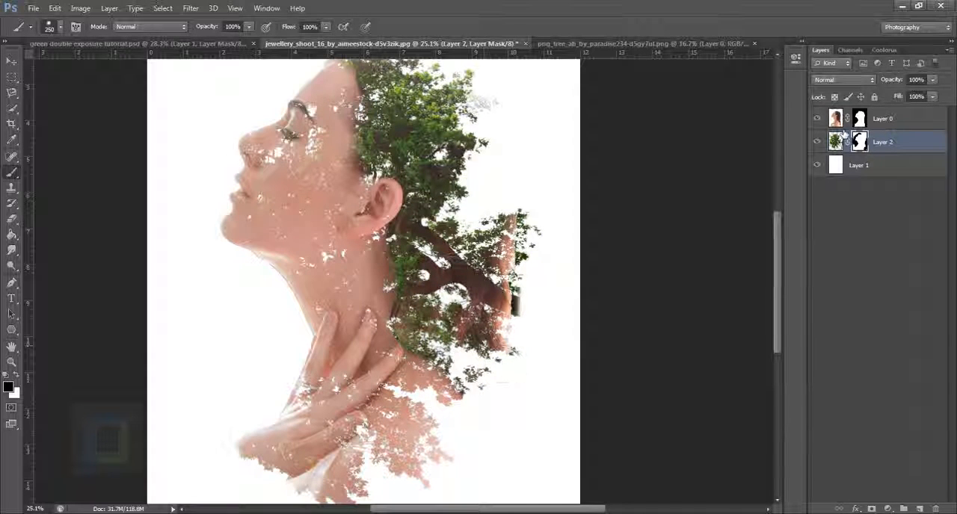
pyautogui.click(861, 117)
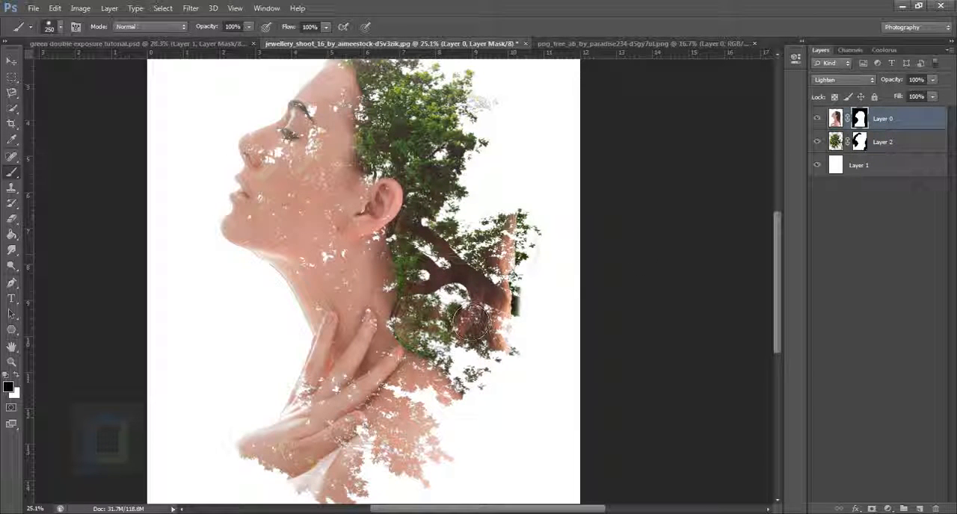
pyautogui.moveTo(474, 330)
pyautogui.mouseDown()
pyautogui.moveTo(527, 251)
pyautogui.moveTo(521, 377)
pyautogui.moveTo(543, 267)
pyautogui.moveTo(496, 345)
pyautogui.mouseUp()
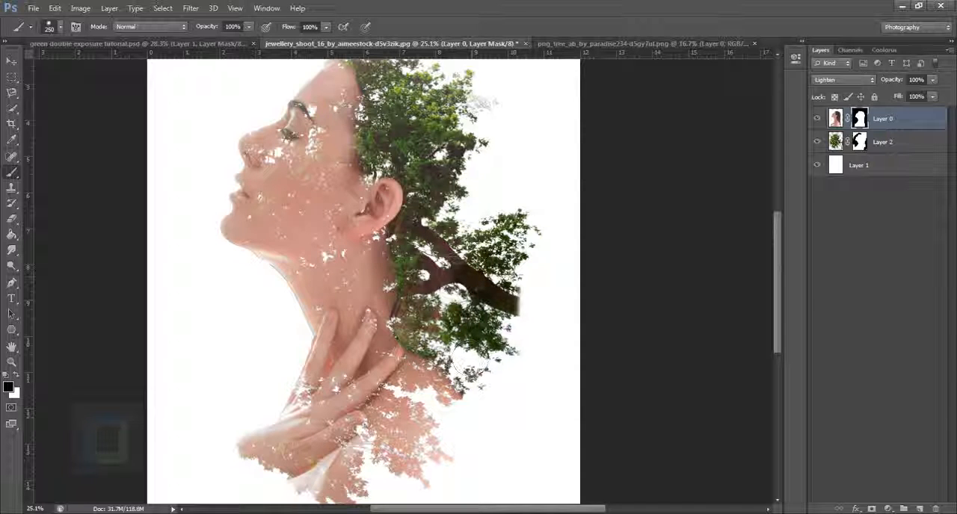
pyautogui.moveTo(452, 297)
pyautogui.mouseDown()
pyautogui.moveTo(450, 229)
pyautogui.moveTo(496, 326)
pyautogui.mouseUp()
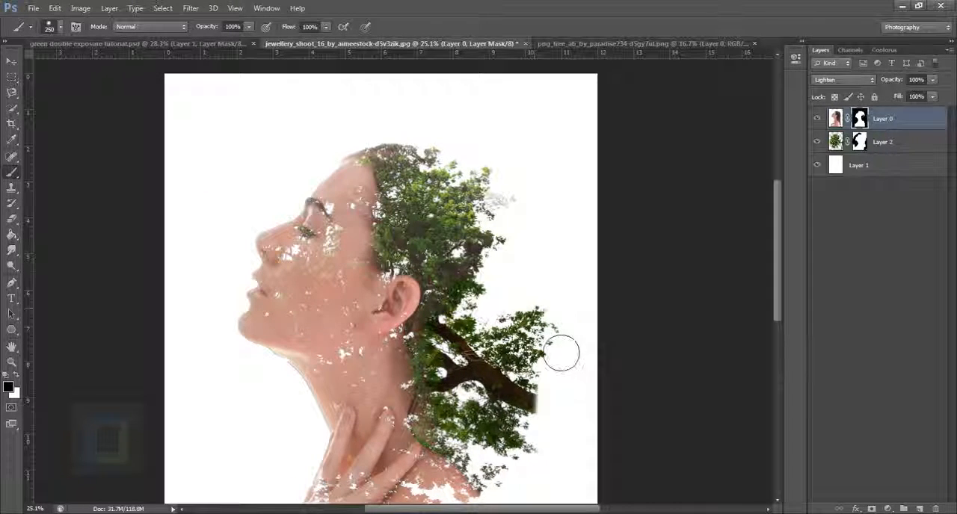
pyautogui.scroll(-3, 561, 349)
pyautogui.scroll(2, 533, 289)
pyautogui.scroll(2, 419, 299)
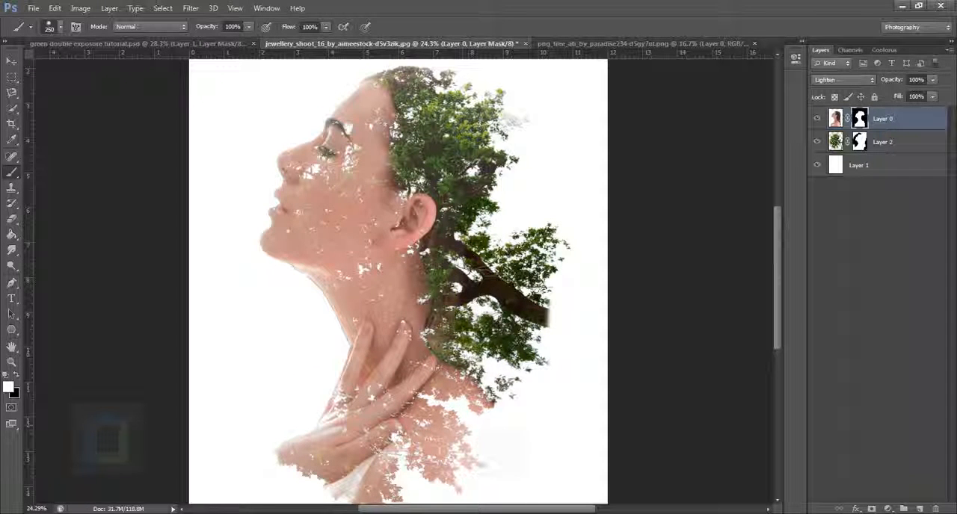
# Soften the brush to 0% hardness and enlarge it to 800 px
pyautogui.rightClick(519, 262)
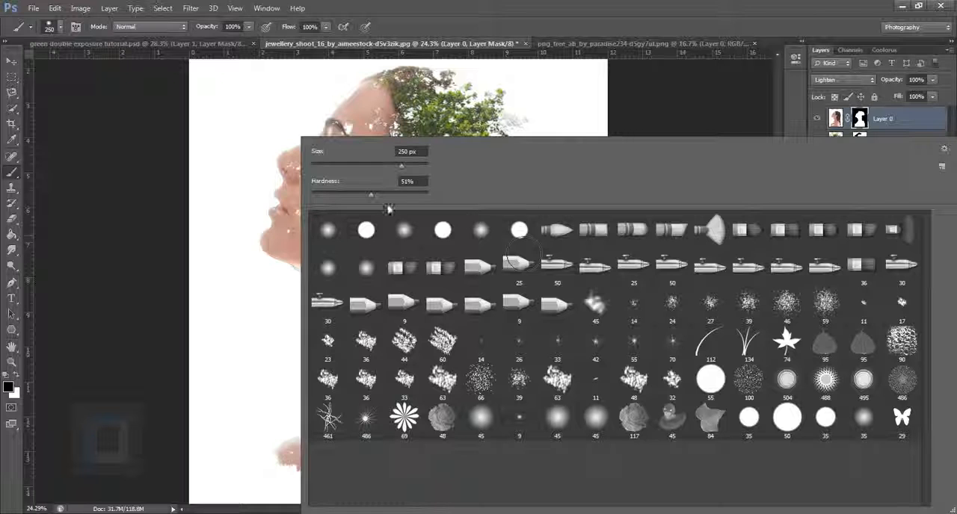
pyautogui.moveTo(372, 196); pyautogui.dragTo(260, 207)
pyautogui.click(608, 6)
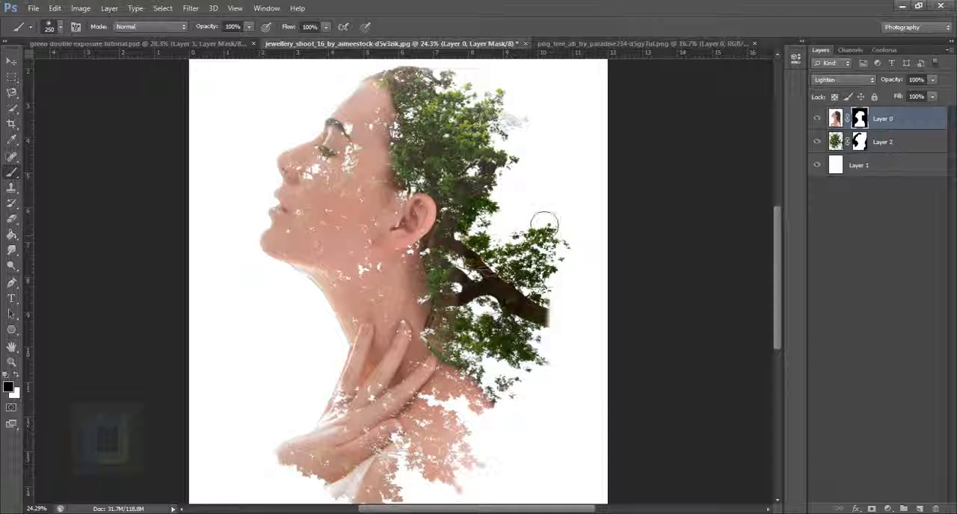
pyautogui.press(']')
pyautogui.press(']')
pyautogui.press(']')
pyautogui.press(']')
pyautogui.press(']')
pyautogui.press(']')
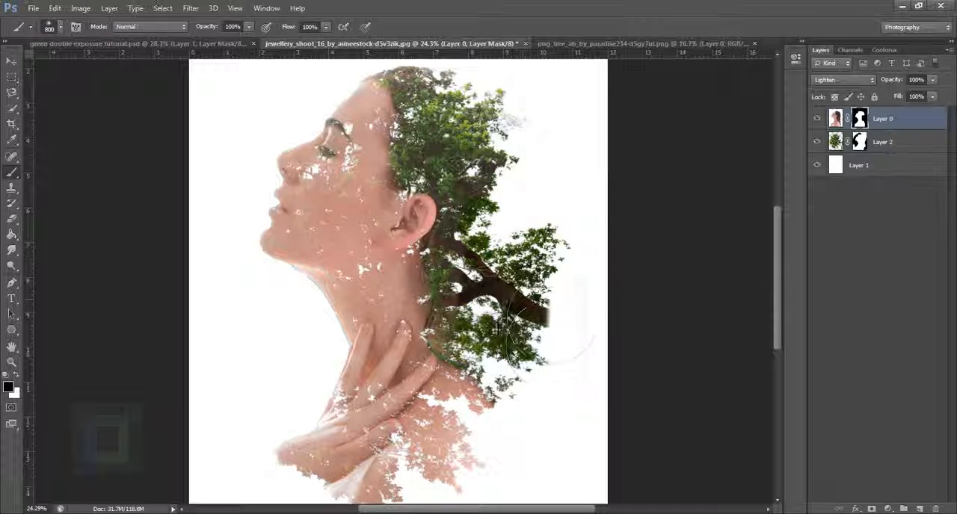
pyautogui.scroll(-2, 607, 392)
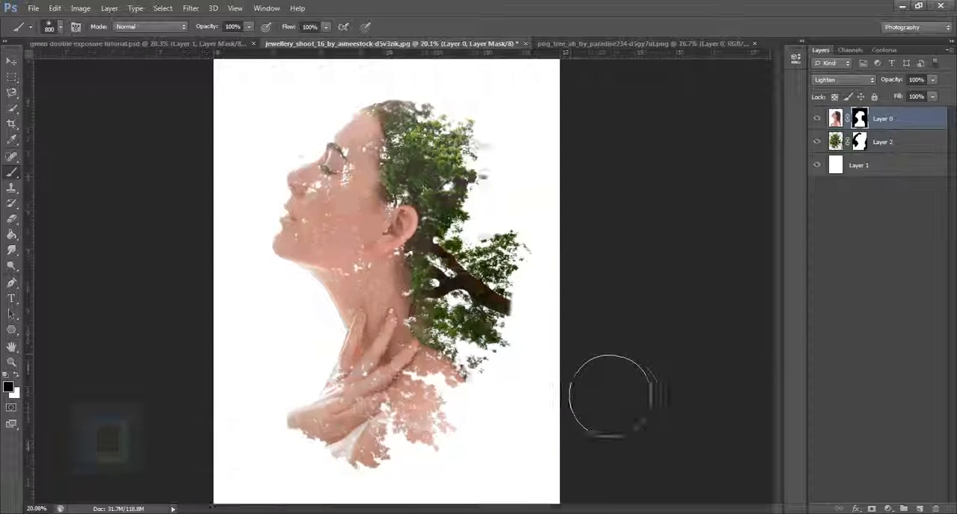
# Draw a freehand lasso selection around the thick branch and its upper leaves behind the neck, with the tree layer's mask active
pyautogui.scroll(3, 609, 396)
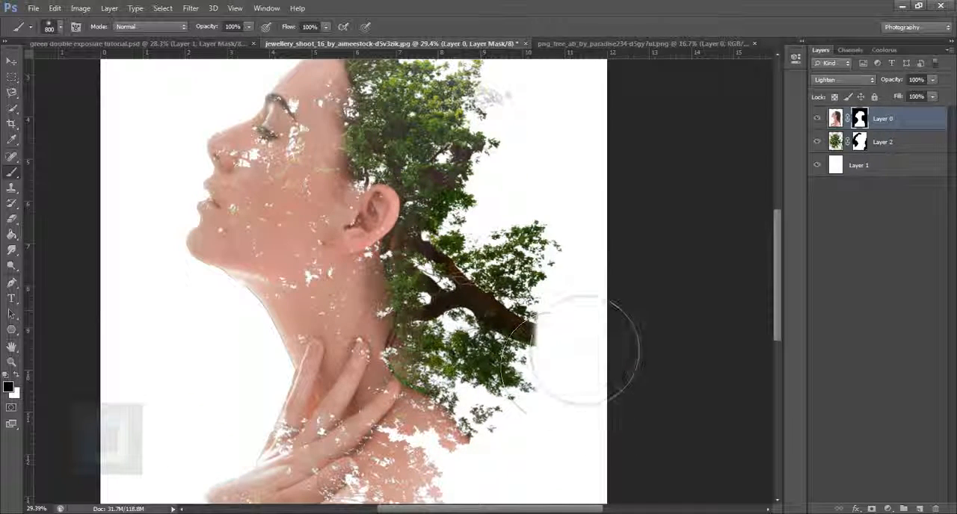
pyautogui.click(10, 94)
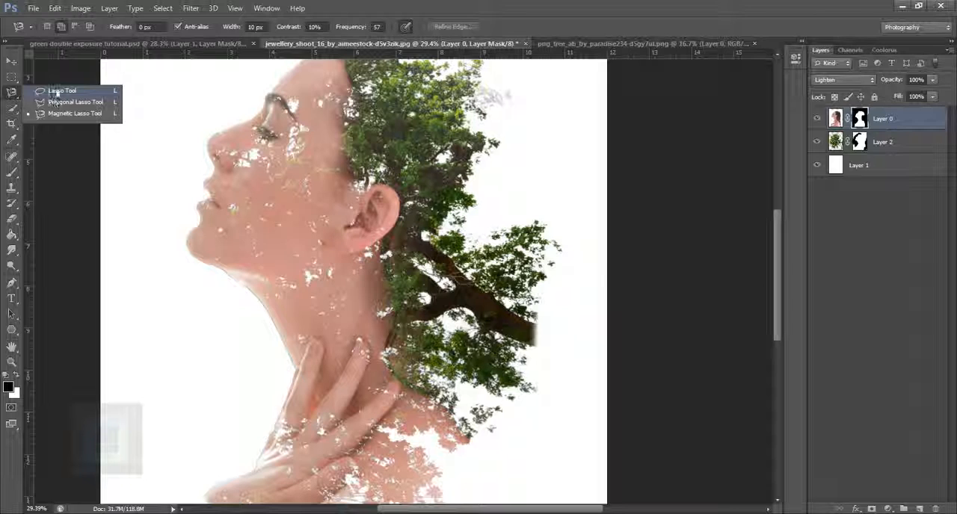
pyautogui.click(58, 91)
pyautogui.click(840, 145)
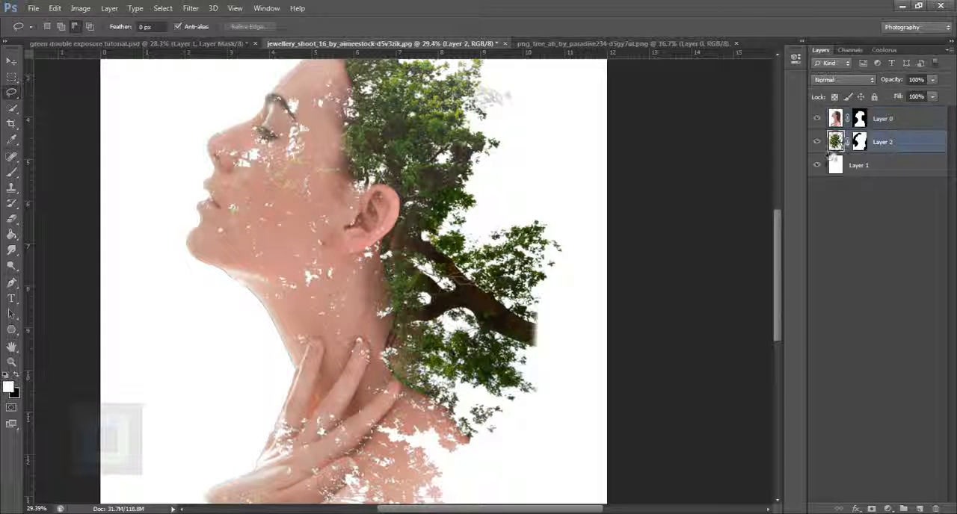
pyautogui.click(861, 143)
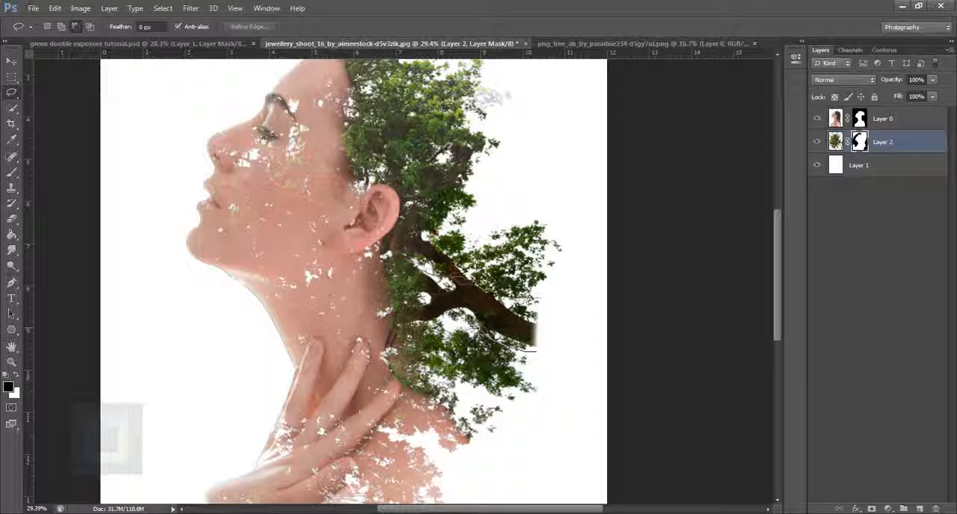
pyautogui.moveTo(480, 329)
pyautogui.mouseDown()
pyautogui.moveTo(466, 311)
pyautogui.moveTo(421, 302)
pyautogui.mouseUp()
pyautogui.moveTo(423, 268)
pyautogui.mouseDown()
pyautogui.moveTo(432, 242)
pyautogui.moveTo(480, 240)
pyautogui.moveTo(542, 216)
pyautogui.moveTo(568, 242)
pyautogui.moveTo(574, 321)
pyautogui.mouseUp()
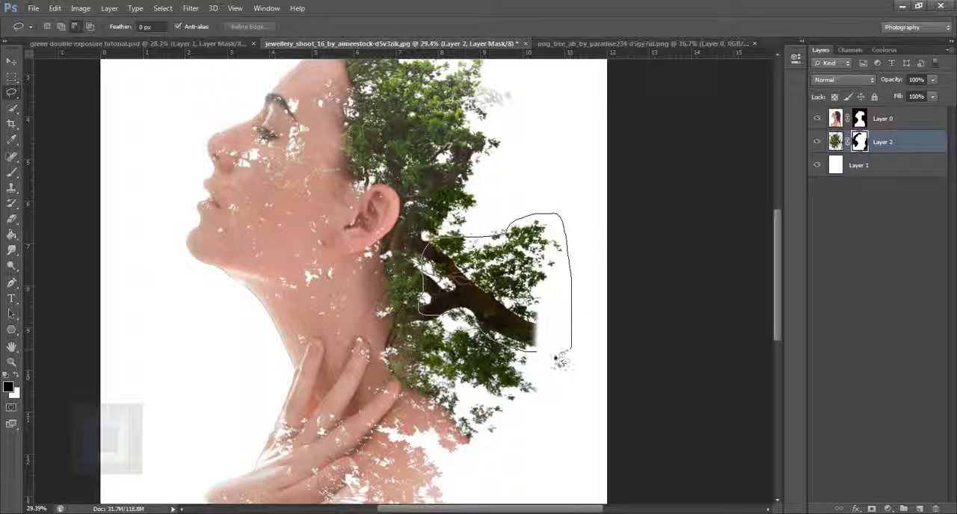
pyautogui.moveTo(524, 356); pyautogui.dragTo(525, 354)
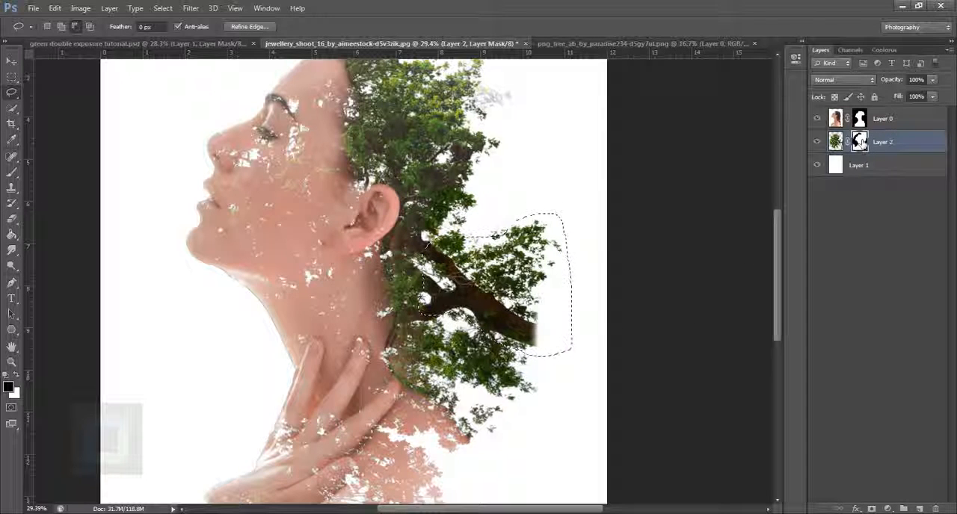
# Hide the selected branch by painting black on the tree layer's mask with the brush, and clear the selection
pyautogui.click(12, 173)
pyautogui.click(44, 172)
pyautogui.moveTo(566, 289)
pyautogui.mouseDown()
pyautogui.moveTo(551, 320)
pyautogui.moveTo(517, 299)
pyautogui.moveTo(500, 351)
pyautogui.mouseUp()
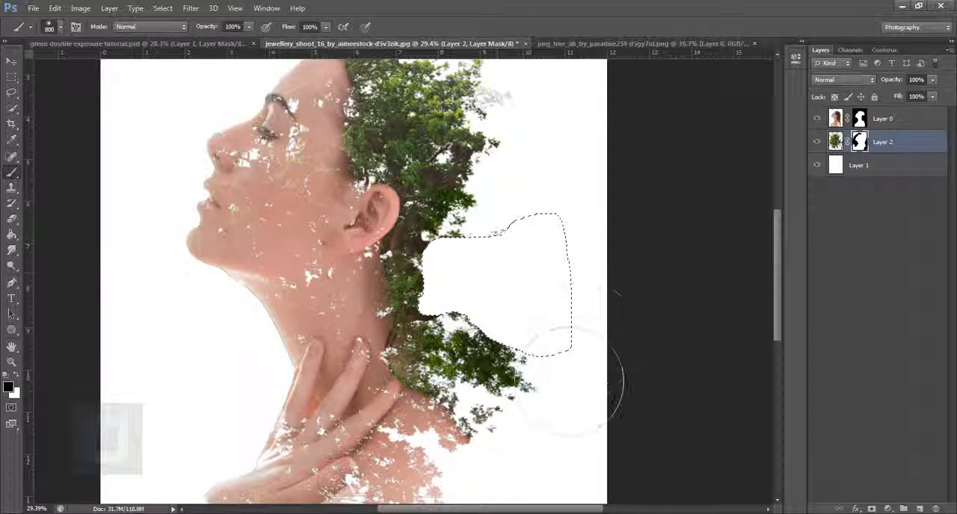
pyautogui.hotkey('ctrl', 'd')
pyautogui.scroll(-3, 593, 320)
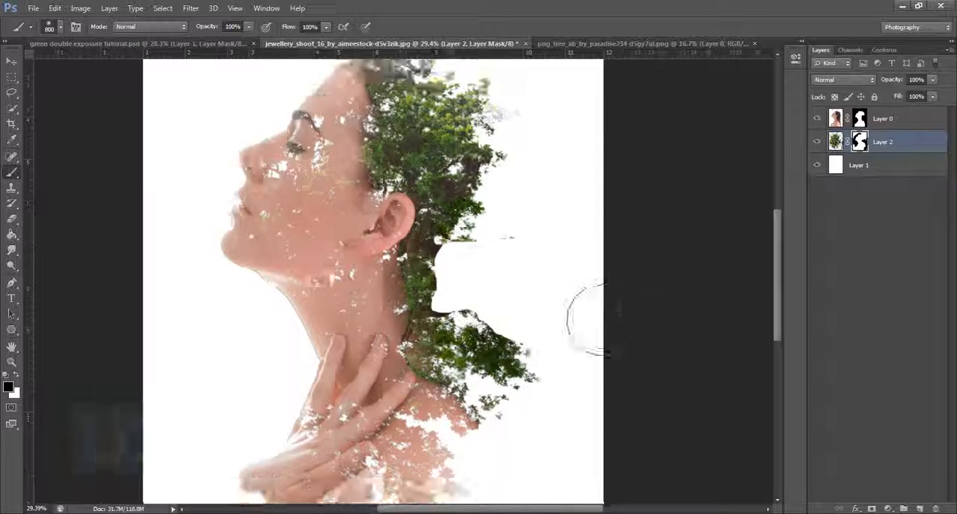
pyautogui.scroll(5, 652, 347)
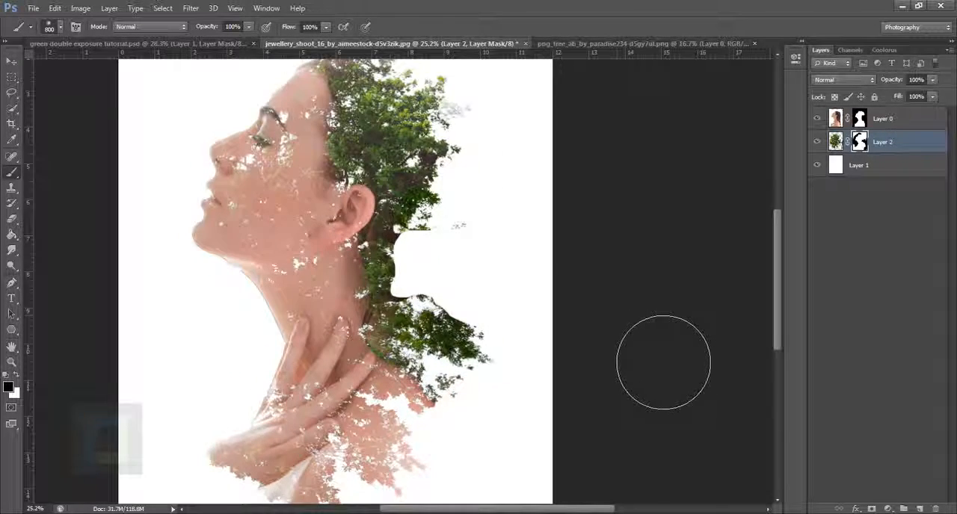
# Choose the rough 60 px textured brush for the tree layer's mask and switch the foreground colour to white
pyautogui.hscroll(-3, 583, 318)
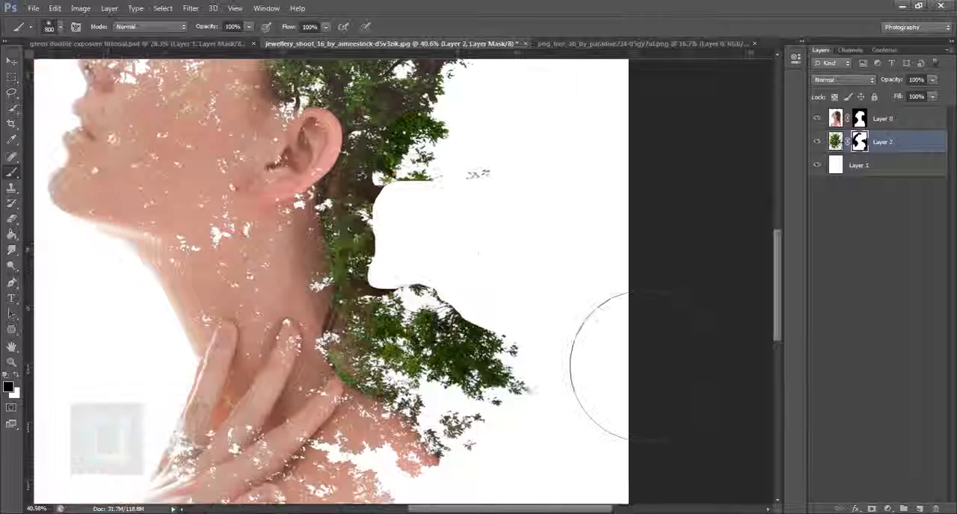
pyautogui.click(59, 27)
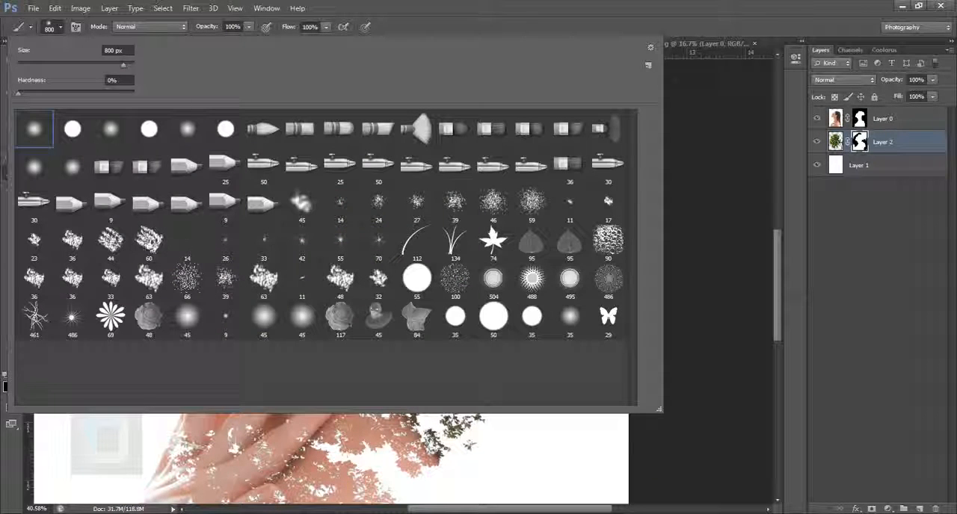
pyautogui.click(155, 247)
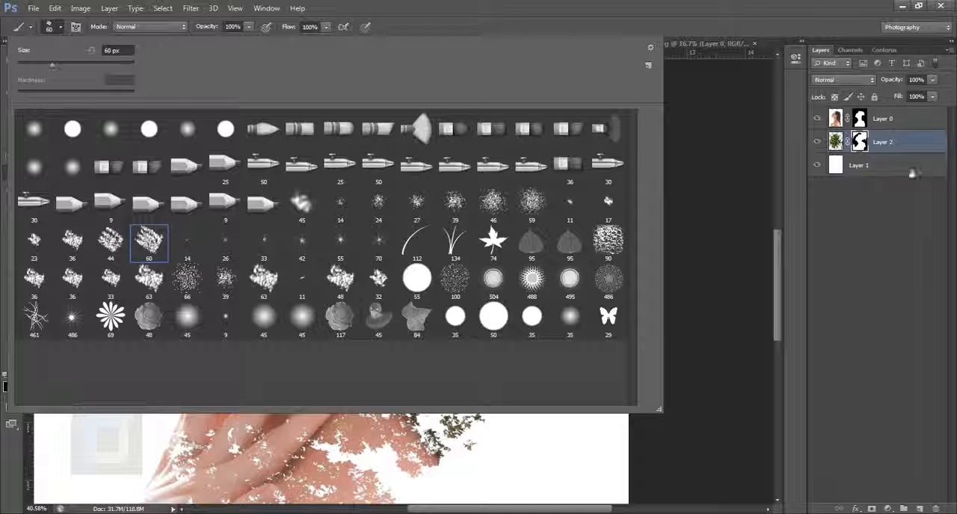
pyautogui.click(857, 150)
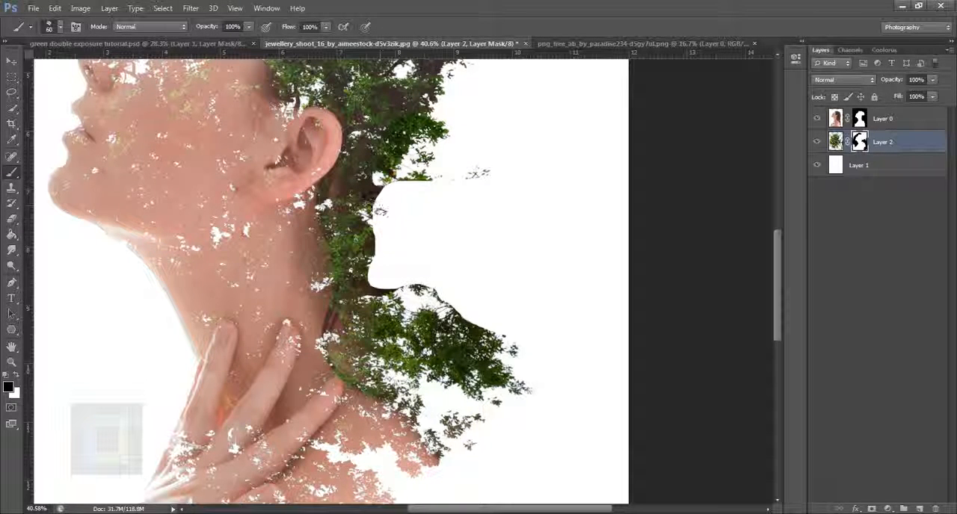
pyautogui.click(16, 373)
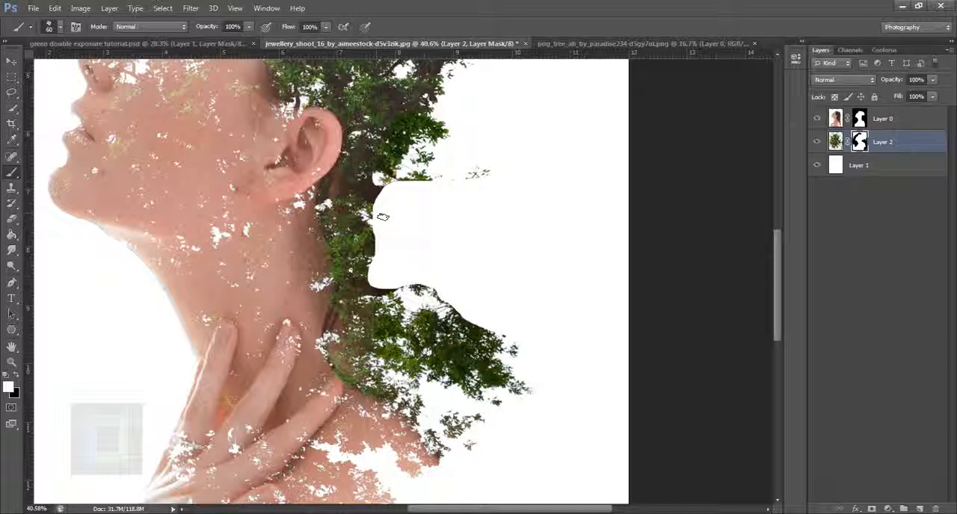
# Rotate the brush tip to an angle of -93° and enlarge the brush to 250 px
pyautogui.click(75, 27)
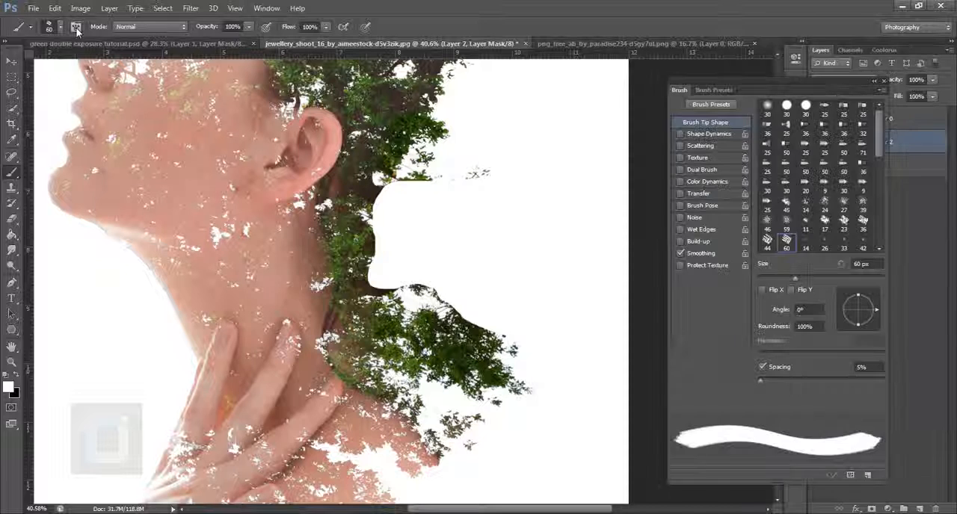
pyautogui.moveTo(876, 313); pyautogui.dragTo(857, 331)
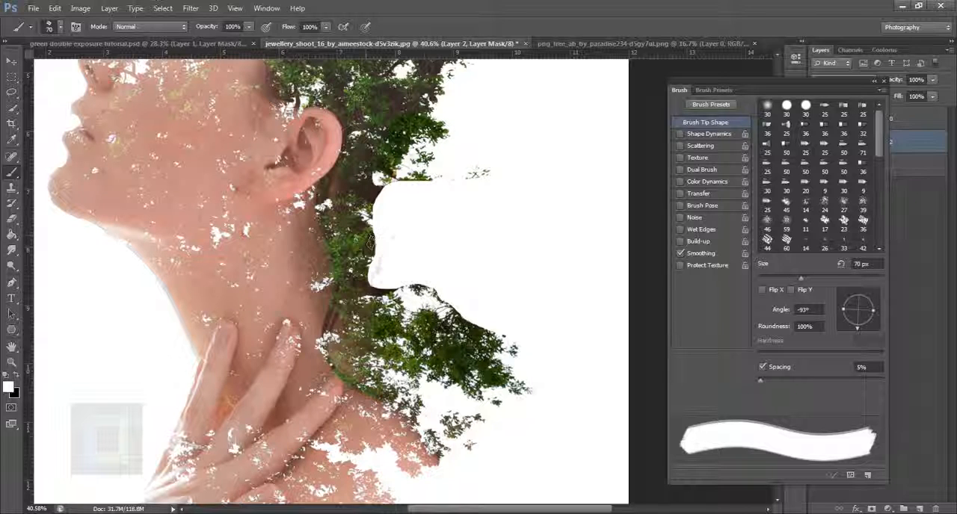
pyautogui.press(']')
pyautogui.press(']')
pyautogui.press(']')
pyautogui.press(']')
pyautogui.press(']')
pyautogui.press(']')
pyautogui.press(']')
pyautogui.press(']')
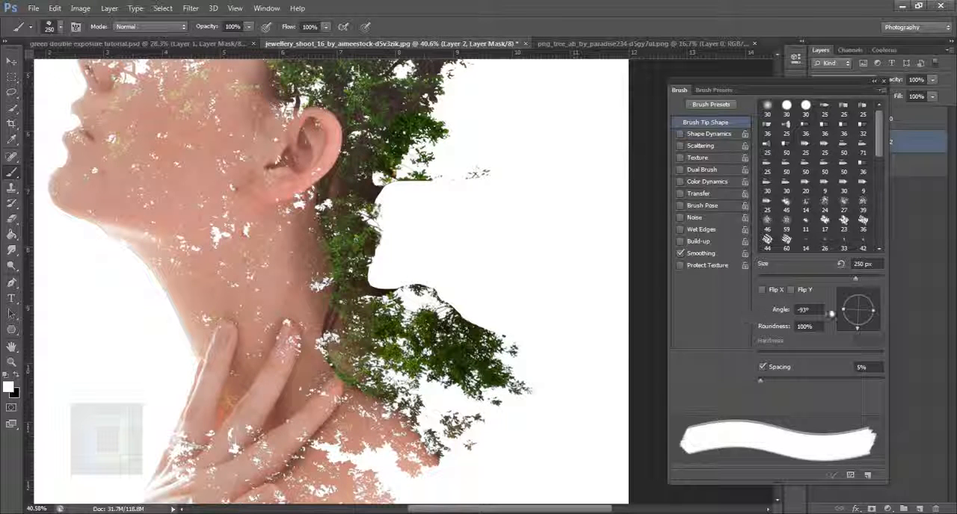
# Rotate the brush tip and restore the small branches and leaf edges behind the neck by painting white on the tree layer's mask
pyautogui.moveTo(857, 333)
pyautogui.mouseDown()
pyautogui.moveTo(860, 349)
pyautogui.moveTo(849, 296)
pyautogui.mouseUp()
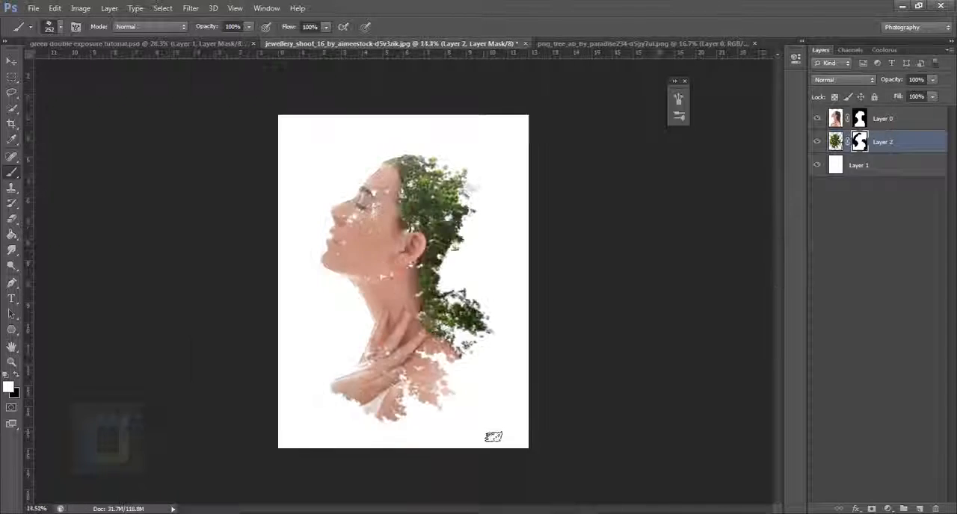
pyautogui.scroll(-2, 404, 284)
pyautogui.scroll(3, 404, 284)
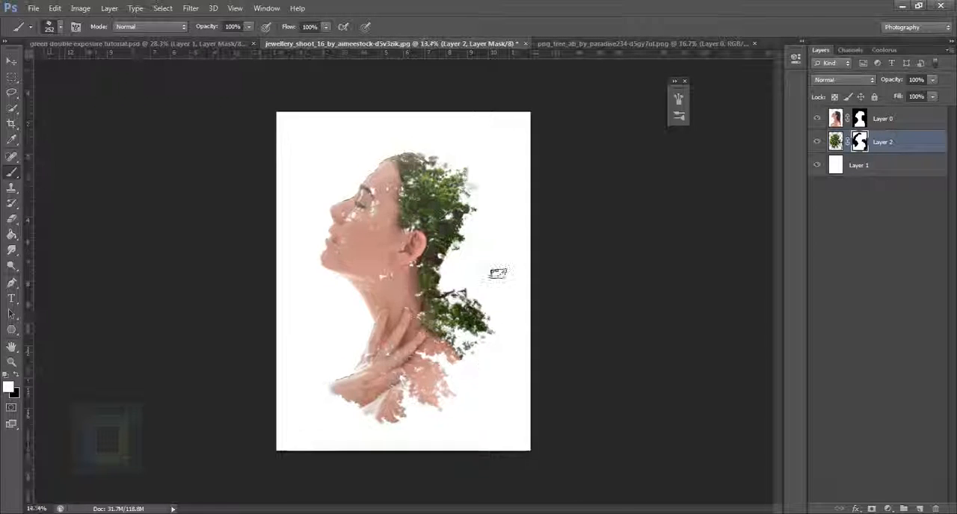
# Set the portrait layer's blending mode to Lighten and inspect the leaf texture showing across the face
pyautogui.scroll(1, 475, 278)
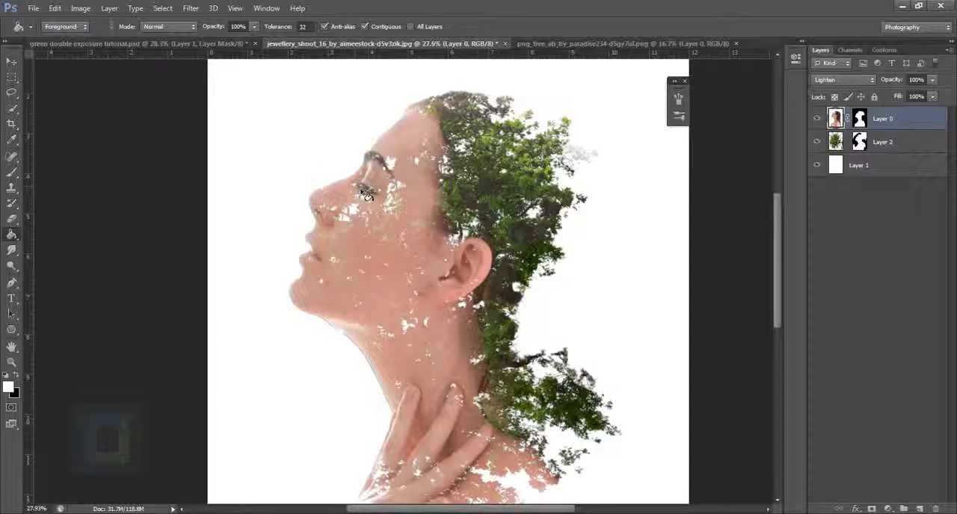
pyautogui.scroll(2, 366, 195)
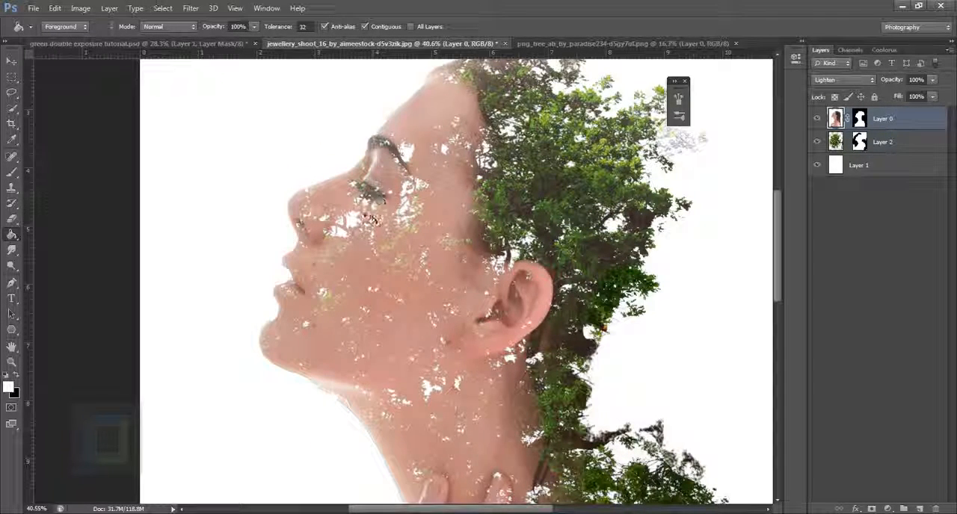
pyautogui.scroll(-6, 367, 214)
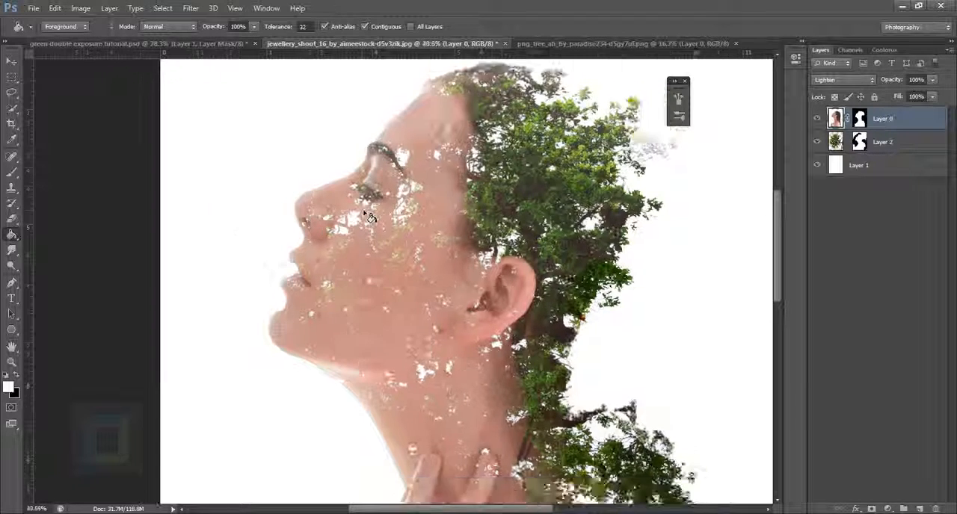
# Duplicate the masked portrait layer and delete the layer mask from the copy
pyautogui.hotkey('ctrl', '0')
pyautogui.moveTo(906, 121); pyautogui.dragTo(919, 509)
pyautogui.rightClick(862, 119)
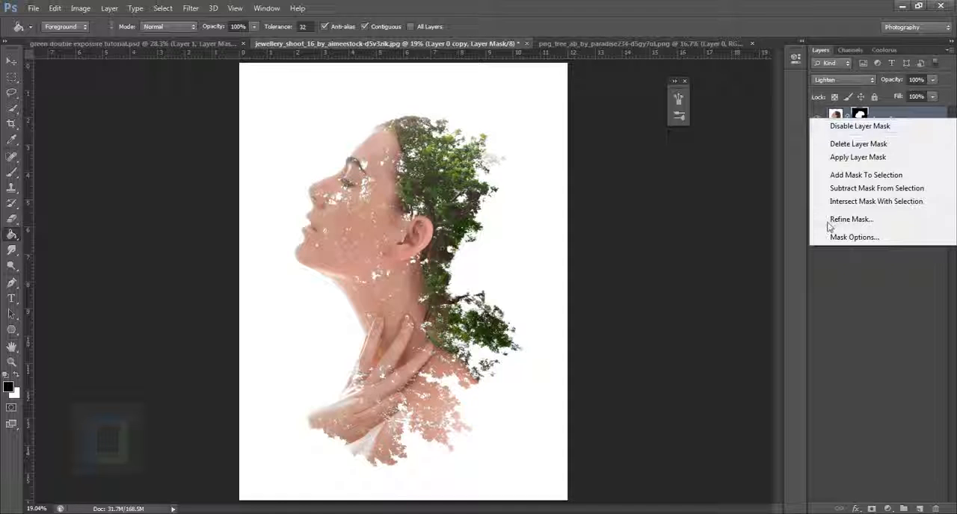
pyautogui.click(852, 144)
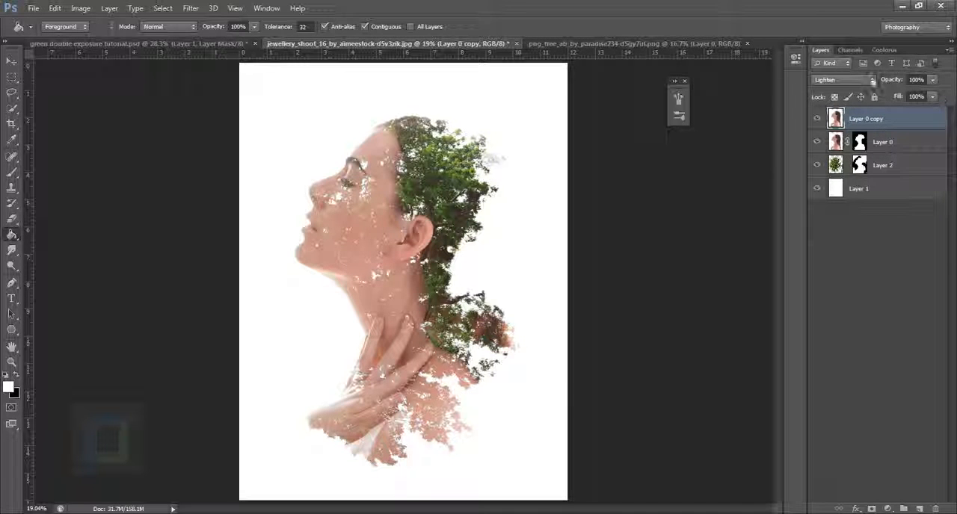
# Set the portrait copy's blending mode to Normal and give it a layer mask filled with black
pyautogui.click(844, 79)
pyautogui.click(852, 92)
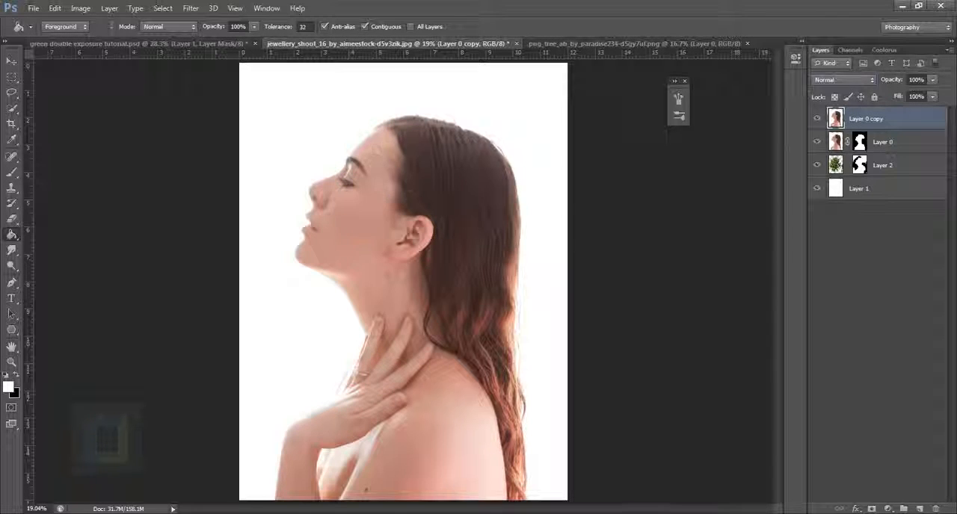
pyautogui.click(817, 119)
pyautogui.click(817, 118)
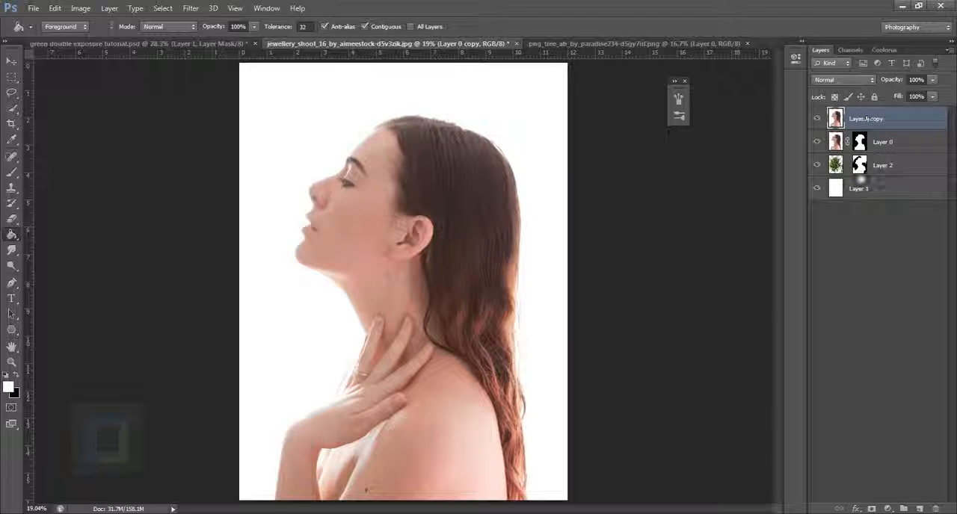
pyautogui.click(872, 509)
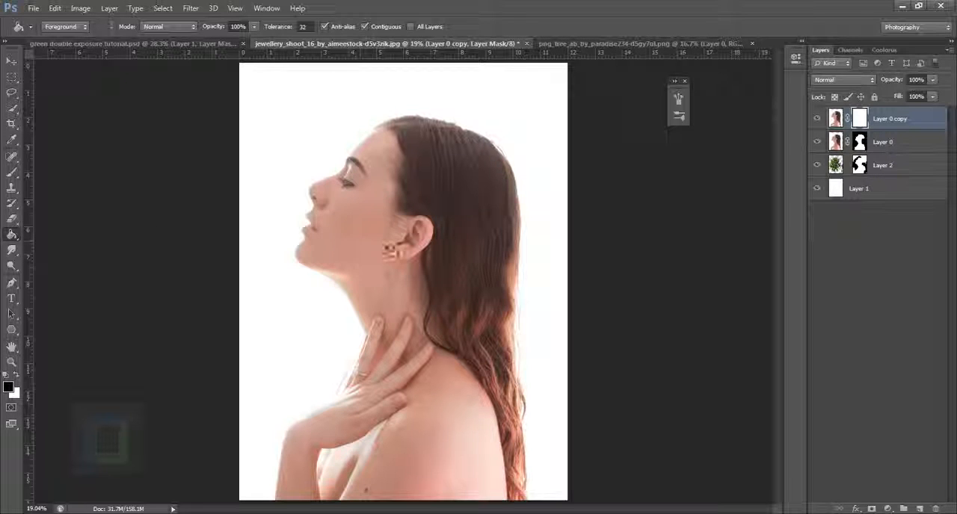
pyautogui.click(389, 251)
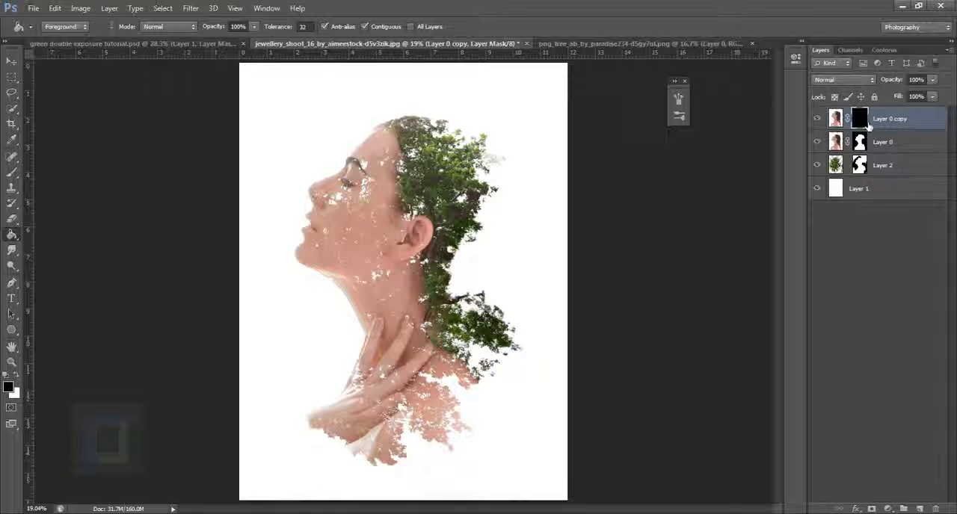
# Choose the Brush tool with a soft round tip at 252 px for the portrait copy's mask
pyautogui.moveTo(12, 172); pyautogui.dragTo(64, 172)
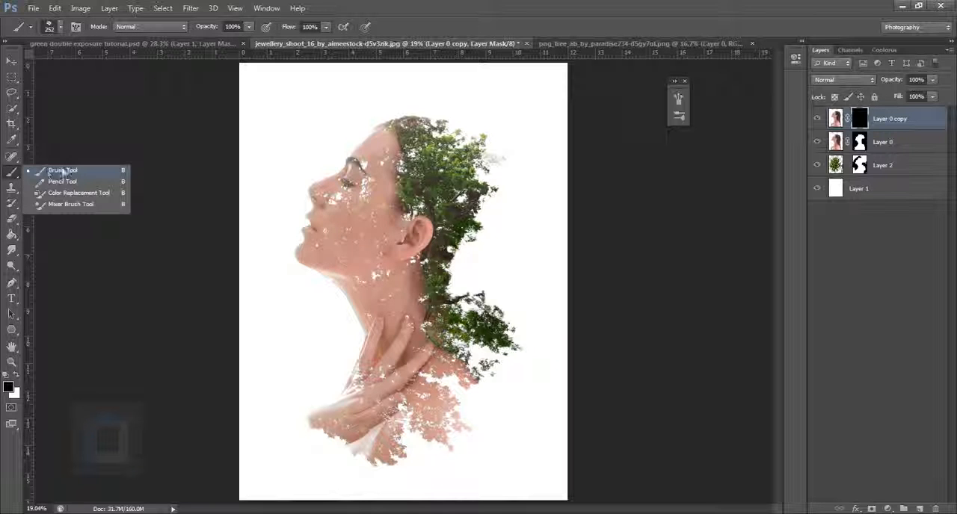
pyautogui.click(67, 171)
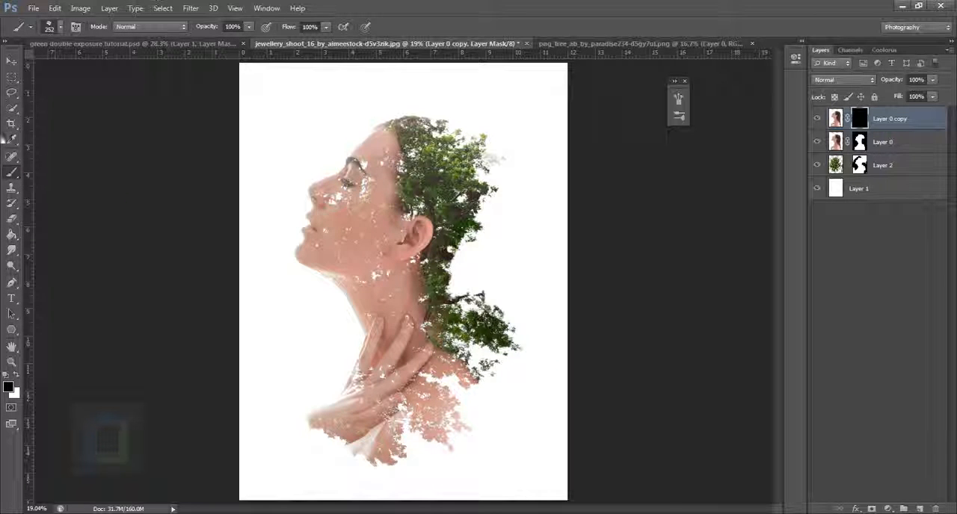
pyautogui.click(60, 27)
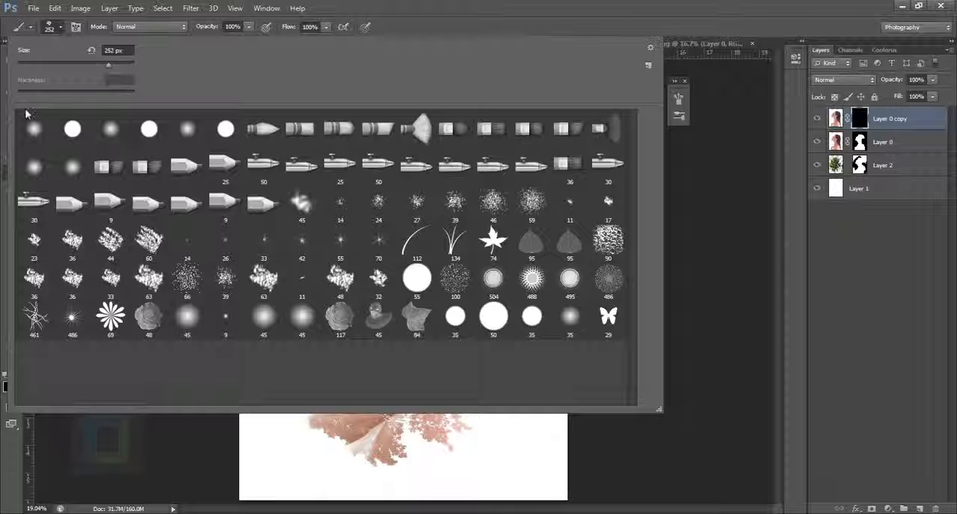
pyautogui.click(32, 127)
pyautogui.click(411, 12)
# Paint white on the portrait copy's mask along the forehead, eye, nose, mouth and chin to restore clean facial features
pyautogui.scroll(8, 356, 155)
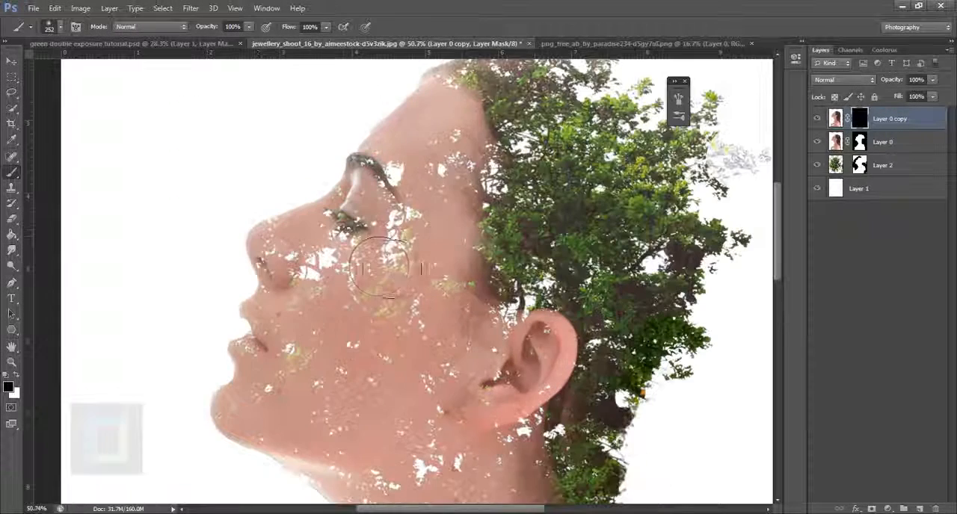
pyautogui.click(16, 378)
pyautogui.moveTo(392, 239)
pyautogui.mouseDown()
pyautogui.moveTo(437, 204)
pyautogui.moveTo(433, 183)
pyautogui.moveTo(421, 180)
pyautogui.moveTo(362, 272)
pyautogui.moveTo(364, 262)
pyautogui.moveTo(333, 290)
pyautogui.moveTo(319, 273)
pyautogui.moveTo(322, 300)
pyautogui.moveTo(312, 275)
pyautogui.mouseUp()
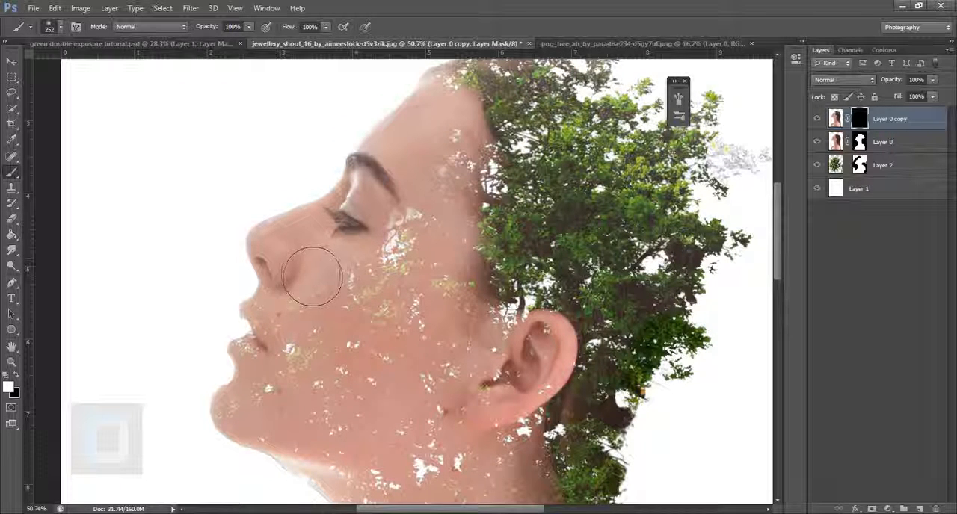
pyautogui.moveTo(306, 348)
pyautogui.mouseDown()
pyautogui.moveTo(277, 396)
pyautogui.moveTo(267, 448)
pyautogui.mouseUp()
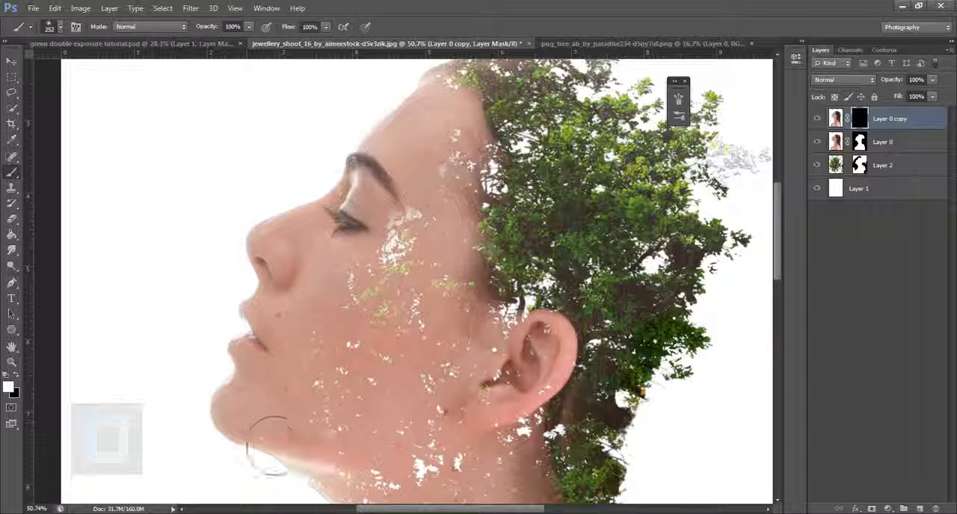
# Examine the restored face area by toggling the visibility of the original portrait, the tree layer and the portrait copy
pyautogui.click(817, 142)
pyautogui.click(817, 165)
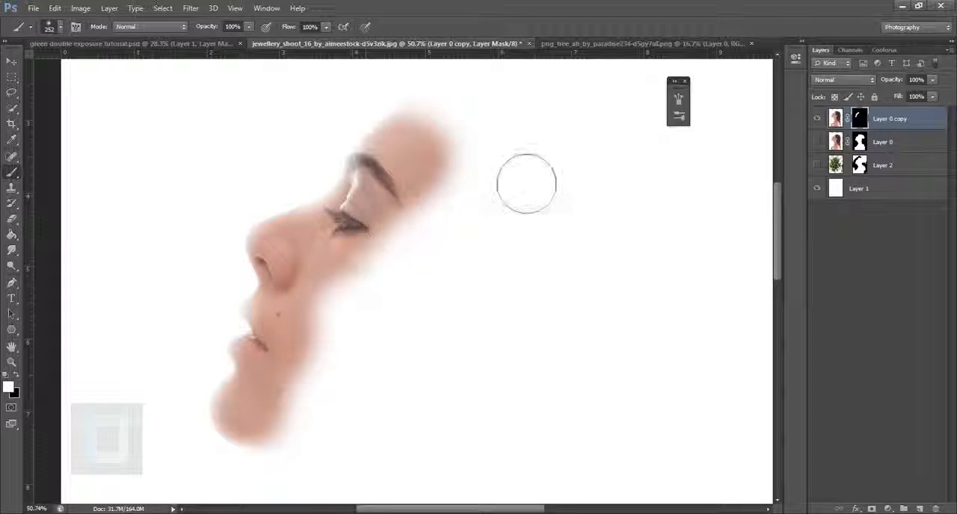
pyautogui.moveTo(817, 173); pyautogui.dragTo(817, 142)
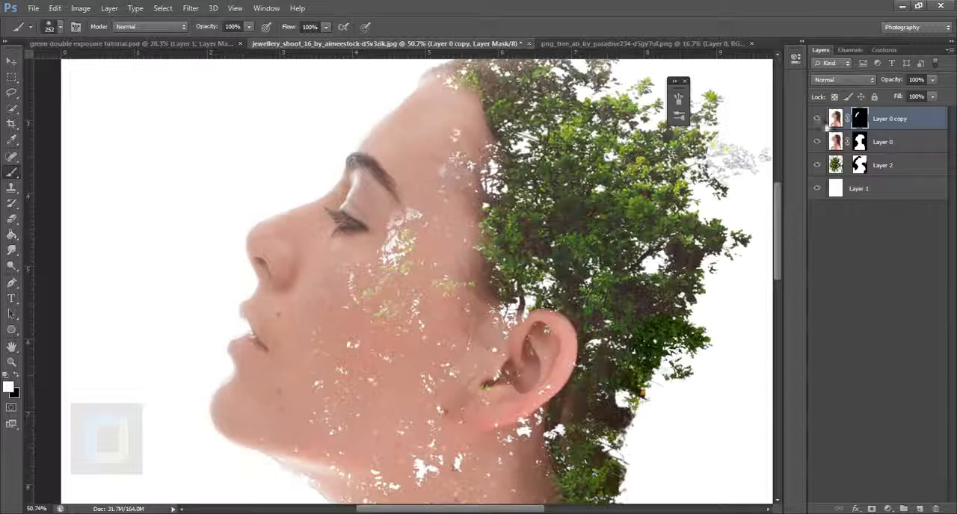
pyautogui.click(817, 118)
pyautogui.click(817, 118)
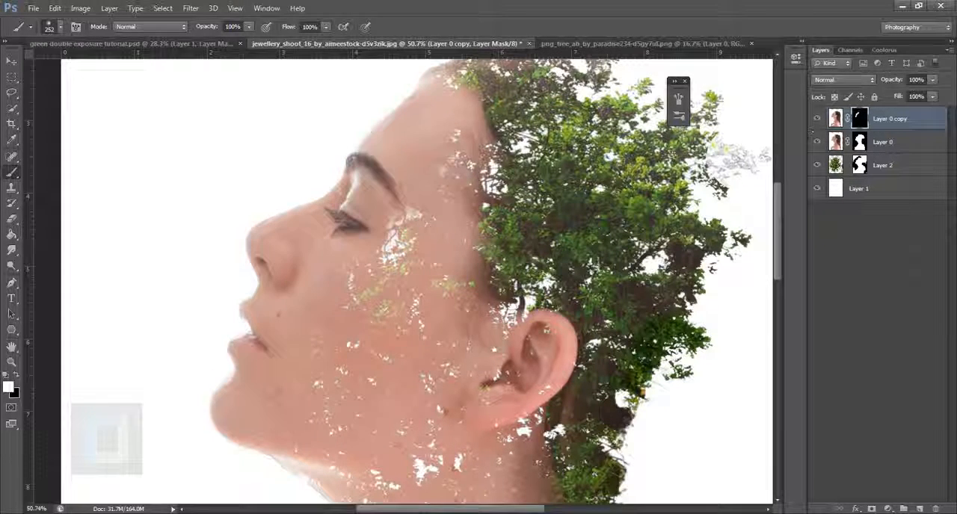
# Desaturate the original portrait layer beneath the copy
pyautogui.scroll(-5, 495, 251)
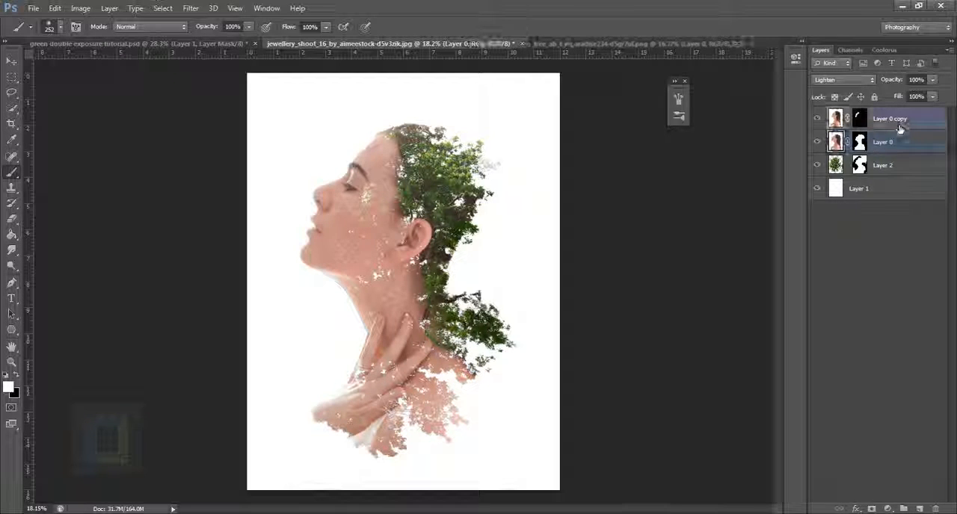
pyautogui.click(80, 8)
pyautogui.moveTo(82, 38)
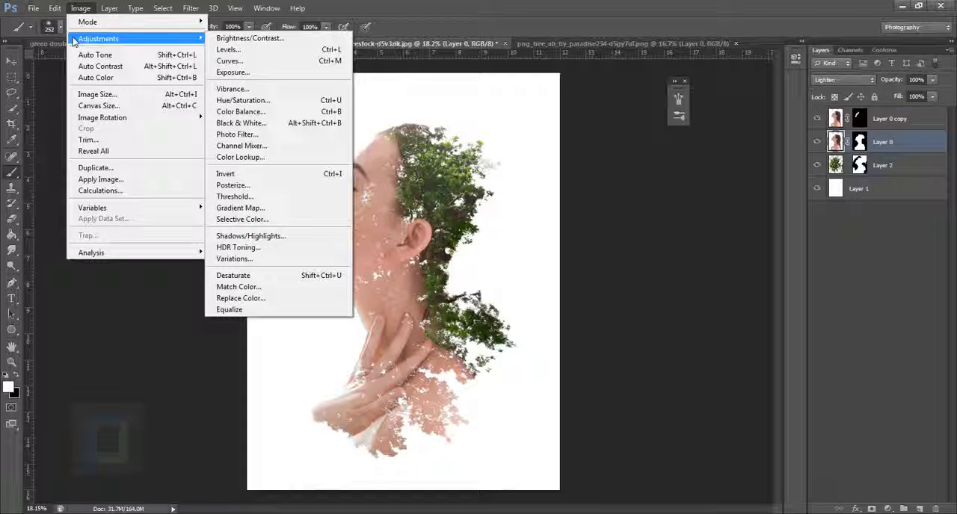
pyautogui.click(269, 260)
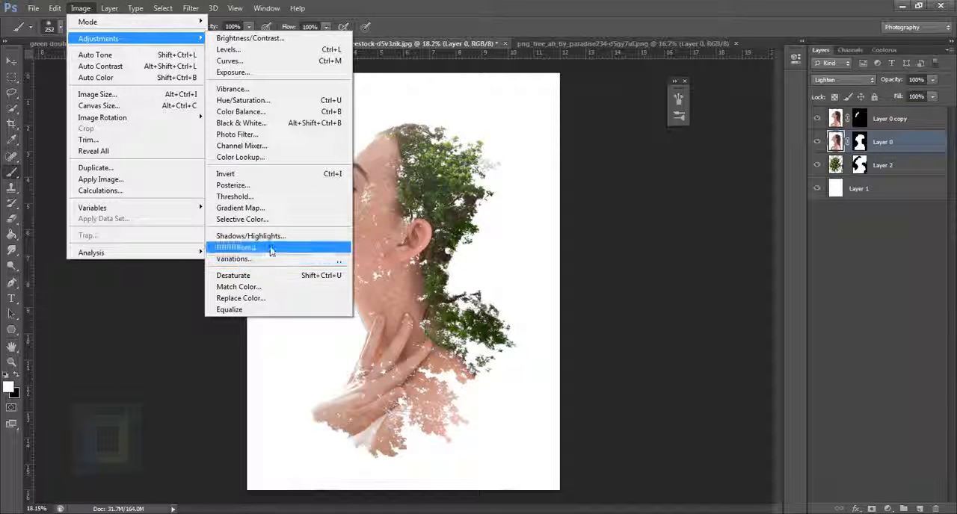
pyautogui.click(269, 275)
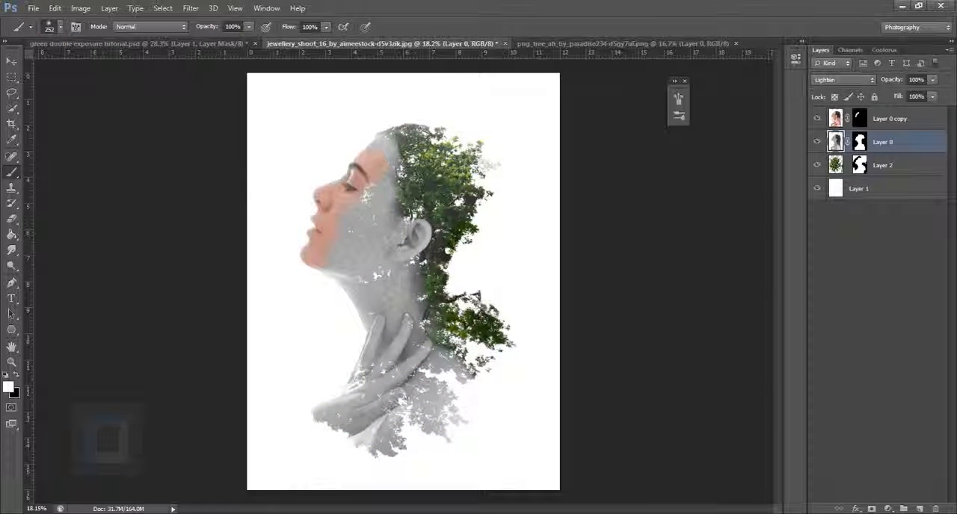
# Desaturate the portrait copy's image as well, working on the picture rather than its mask
pyautogui.click(844, 117)
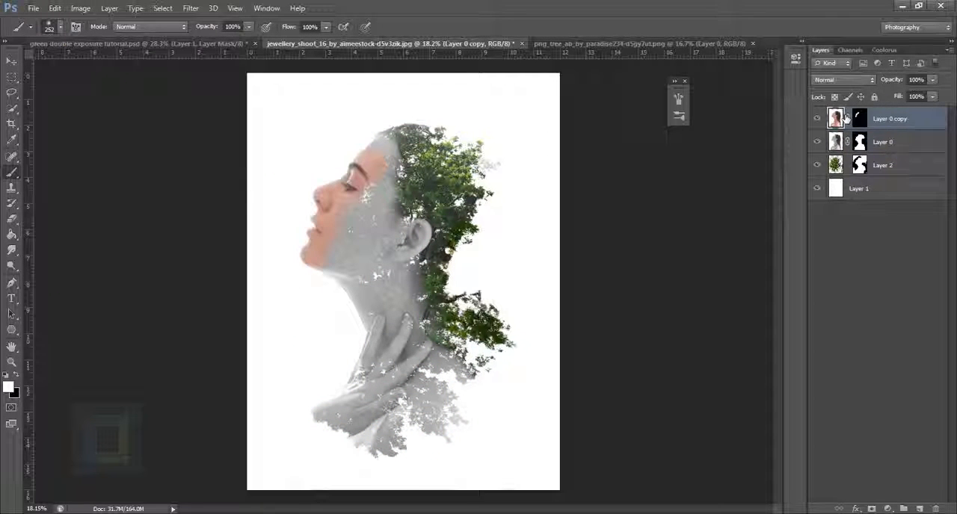
pyautogui.click(80, 8)
pyautogui.moveTo(104, 38)
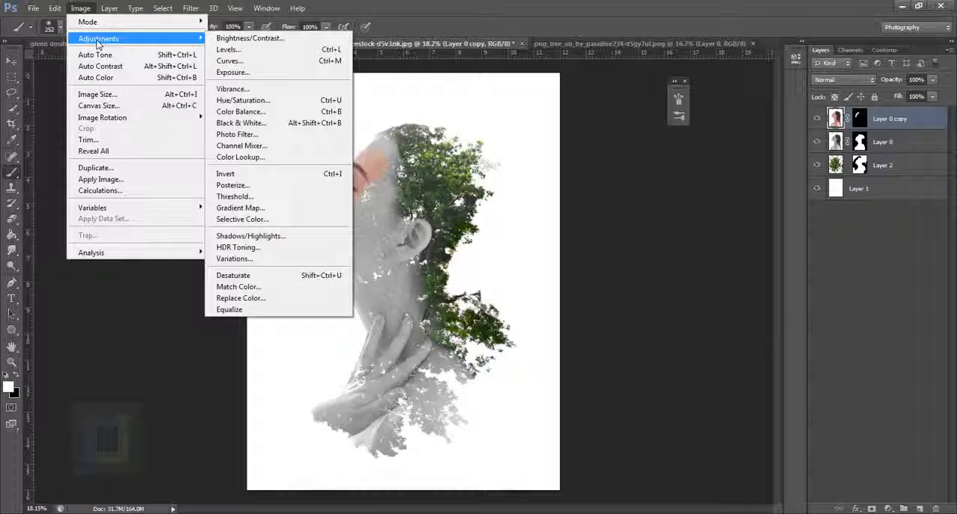
pyautogui.click(247, 275)
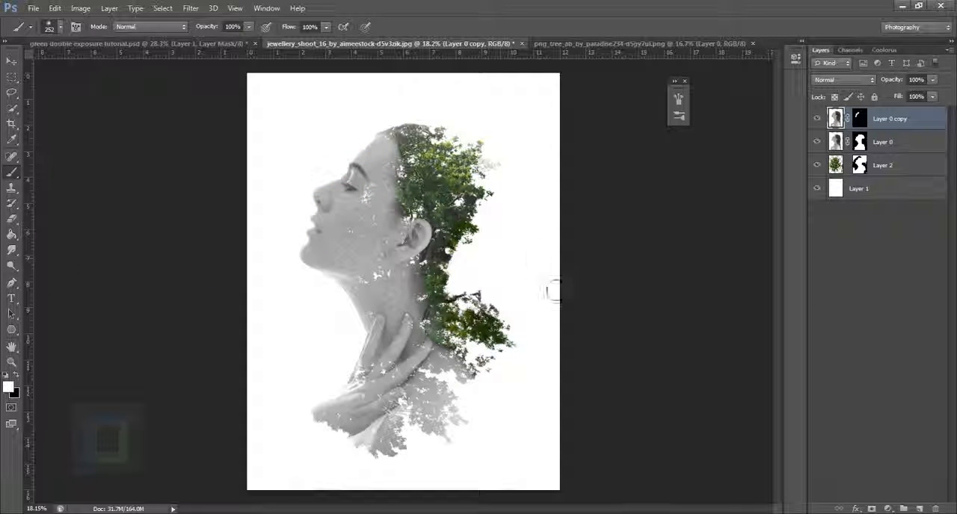
# Add a dark navy Solid Color fill layer (about #000823) above all layers and set its blending mode to Exclusion
pyautogui.scroll(-3, 517, 249)
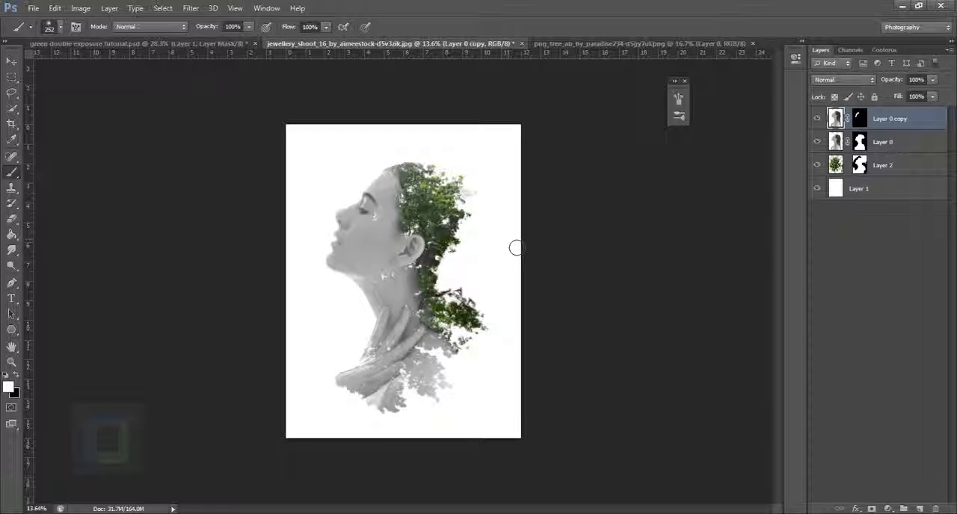
pyautogui.scroll(1, 516, 248)
pyautogui.click(888, 509)
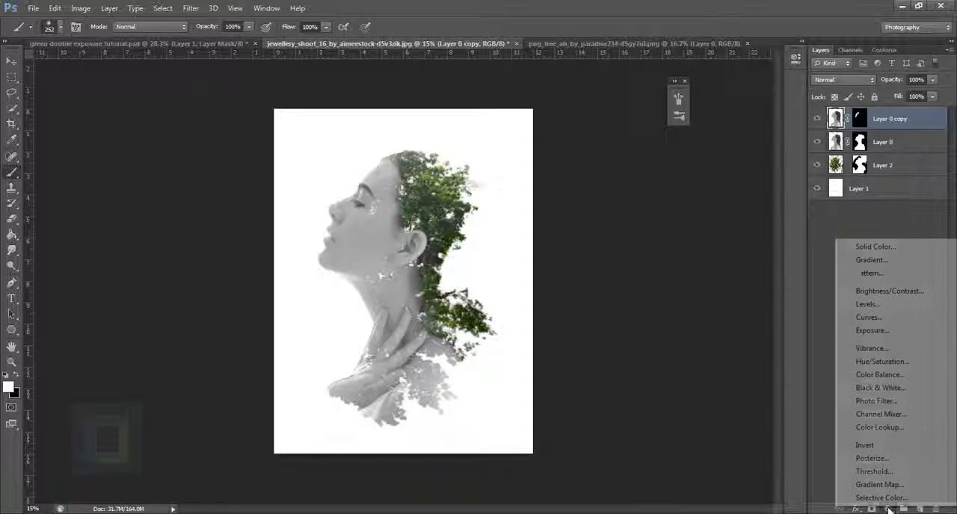
pyautogui.click(876, 251)
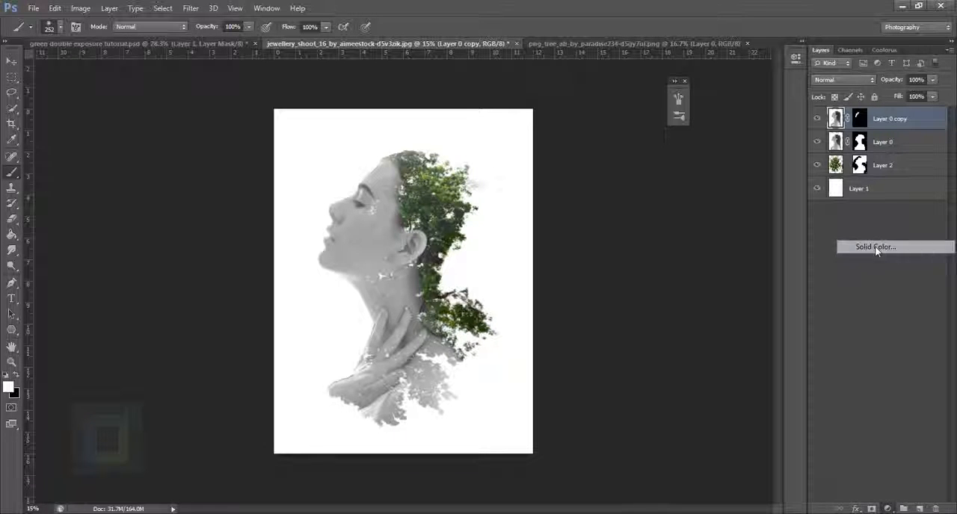
pyautogui.moveTo(871, 269)
pyautogui.mouseDown()
pyautogui.moveTo(869, 247)
pyautogui.moveTo(869, 263)
pyautogui.mouseUp()
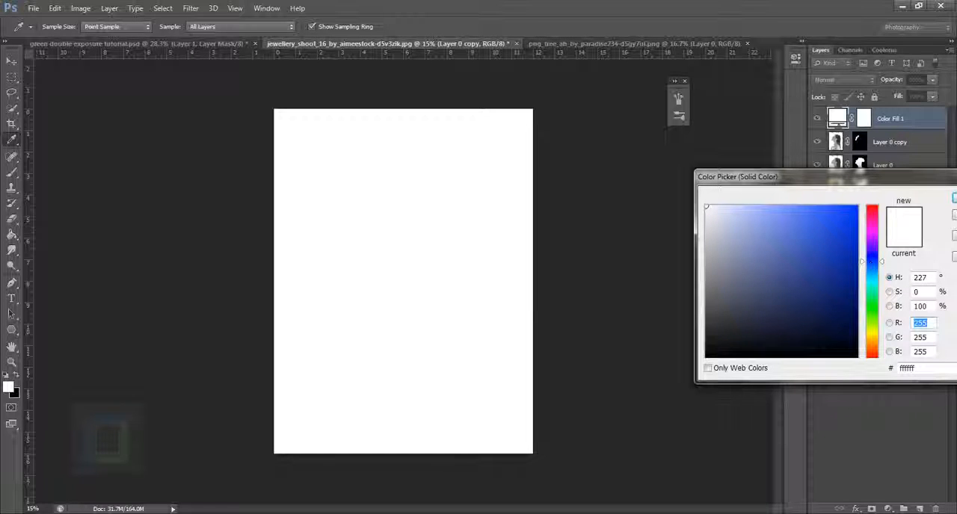
pyautogui.click(854, 338)
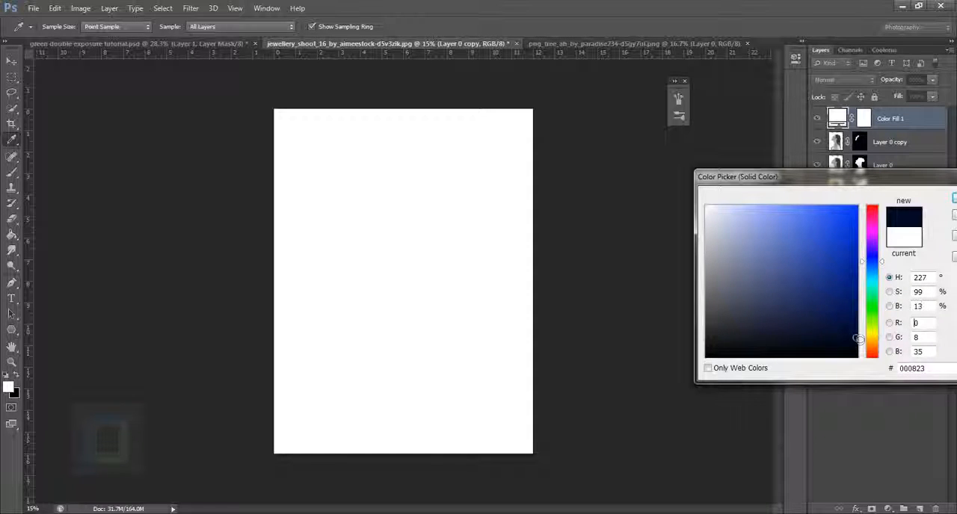
pyautogui.moveTo(858, 340); pyautogui.dragTo(855, 337)
pyautogui.click(953, 198)
pyautogui.press('b')
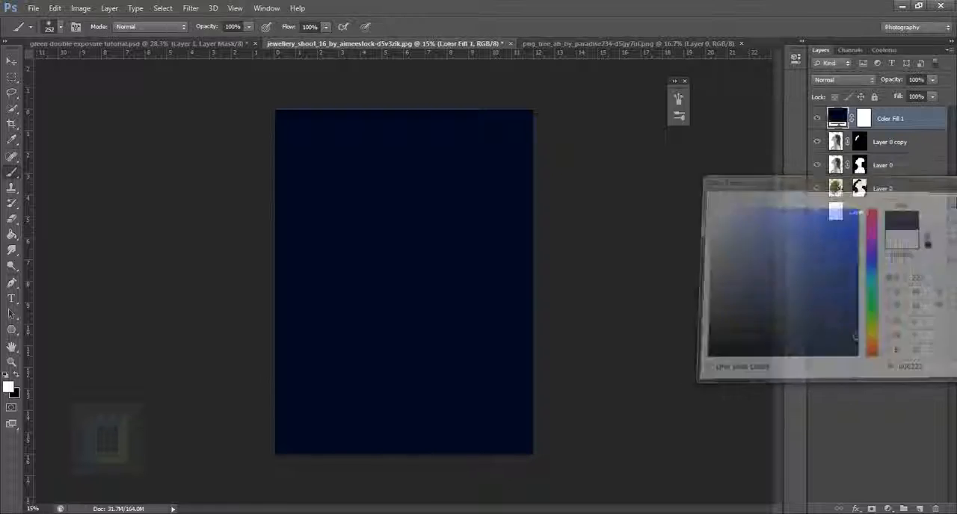
pyautogui.click(843, 80)
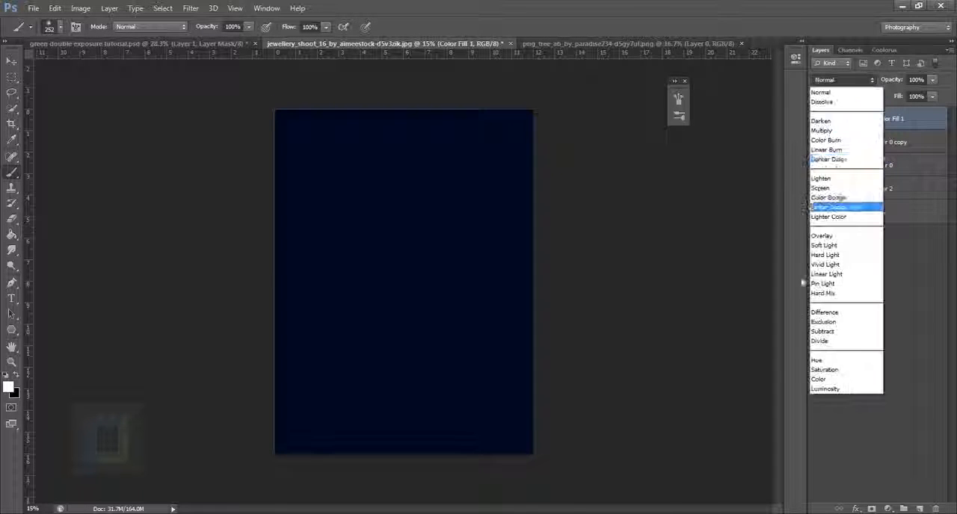
pyautogui.click(824, 322)
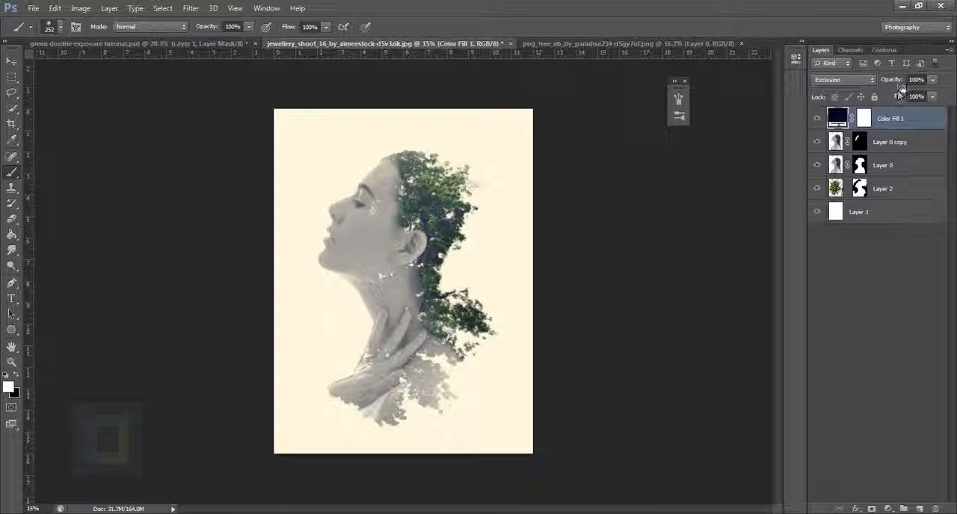
# Compare the image with and without the Color Fill layer and reduce that layer's opacity to 82%
pyautogui.click(817, 118)
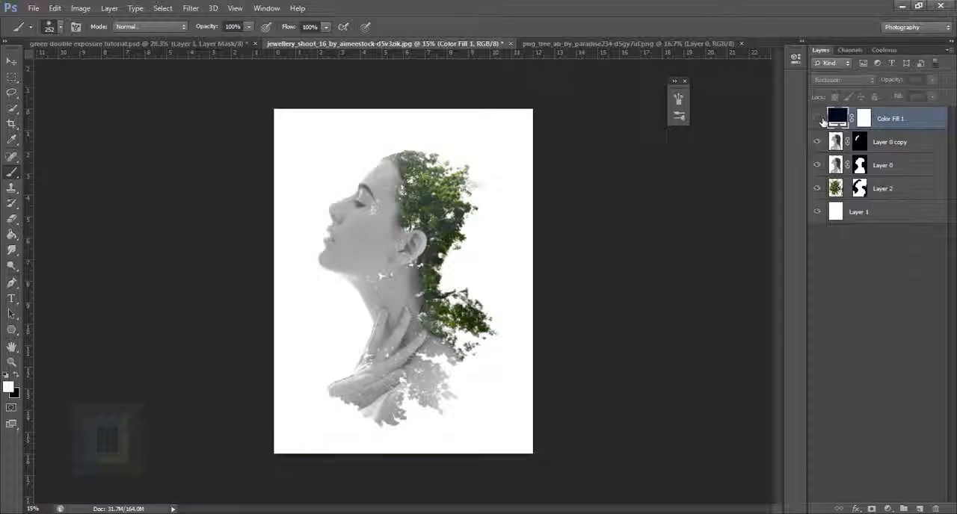
pyautogui.click(817, 118)
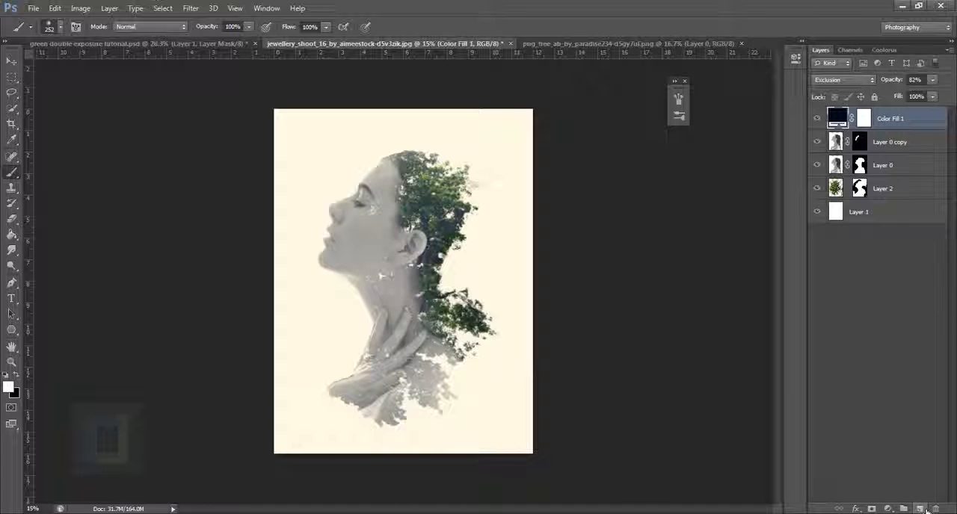
# Add a new layer above the color fill and paint a black vignette around the canvas edges with a soft 1100 px brush
pyautogui.click(919, 509)
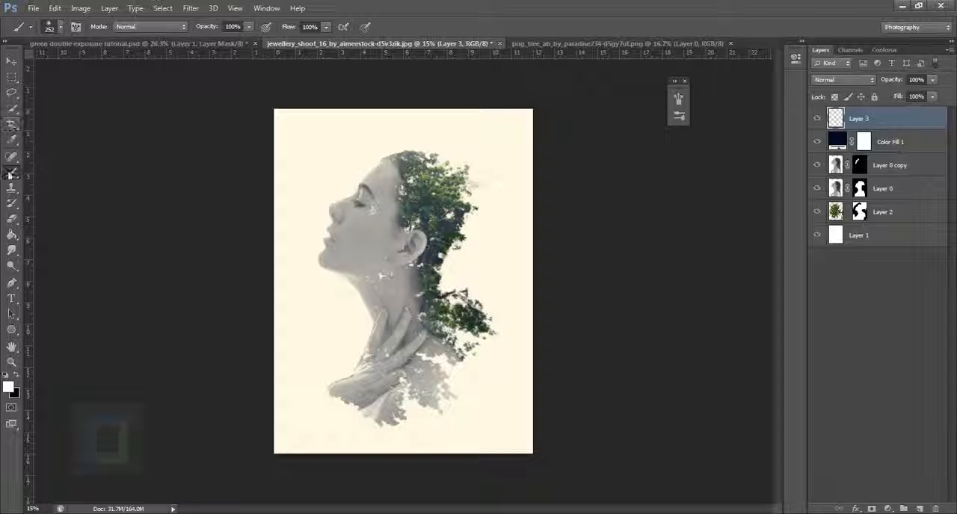
pyautogui.click(16, 375)
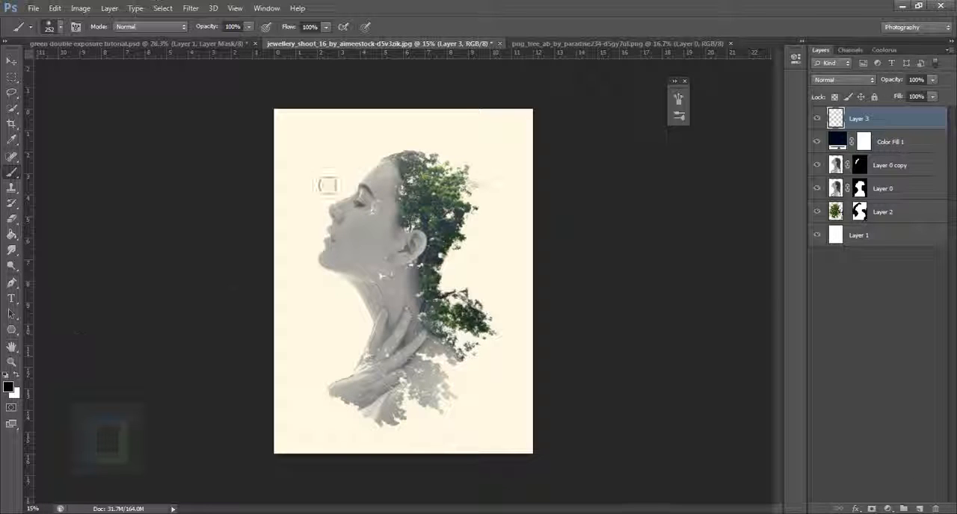
pyautogui.press(']')
pyautogui.press(']')
pyautogui.press(']')
pyautogui.press(']')
pyautogui.press(']')
pyautogui.press(']')
pyautogui.press(']')
pyautogui.press(']')
pyautogui.press(']')
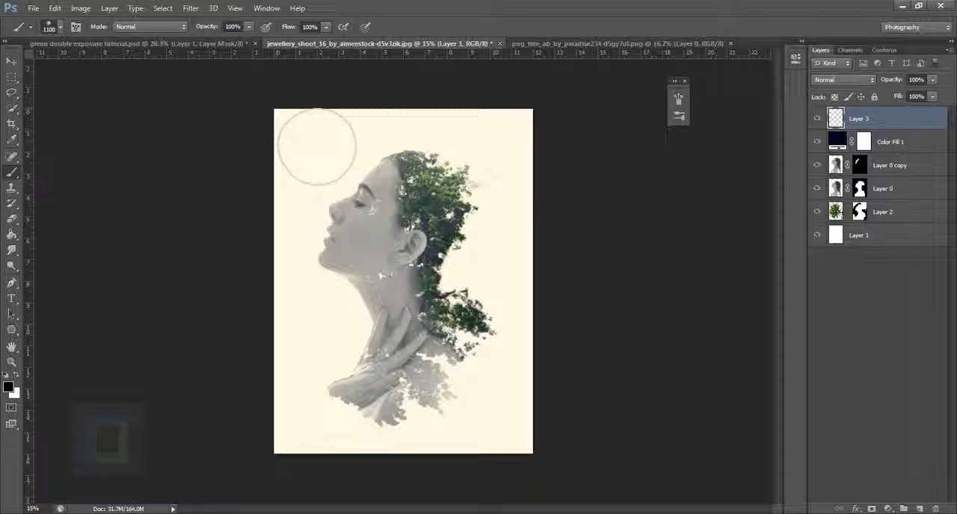
pyautogui.moveTo(314, 145)
pyautogui.mouseDown()
pyautogui.moveTo(299, 150)
pyautogui.moveTo(277, 209)
pyautogui.moveTo(275, 393)
pyautogui.moveTo(289, 508)
pyautogui.moveTo(301, 505)
pyautogui.mouseUp()
pyautogui.moveTo(541, 136)
pyautogui.mouseDown()
pyautogui.moveTo(586, 179)
pyautogui.moveTo(596, 395)
pyautogui.moveTo(579, 512)
pyautogui.mouseUp()
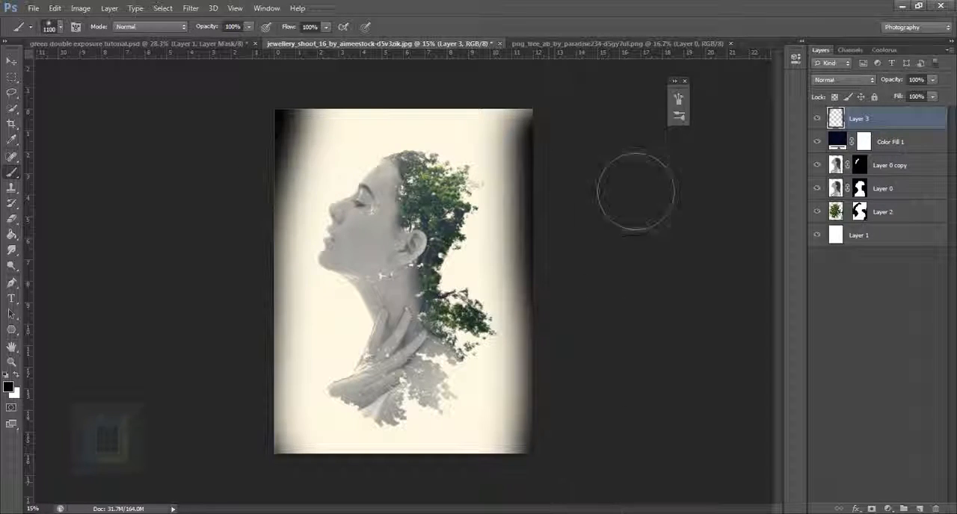
pyautogui.moveTo(604, 146); pyautogui.dragTo(592, 73)
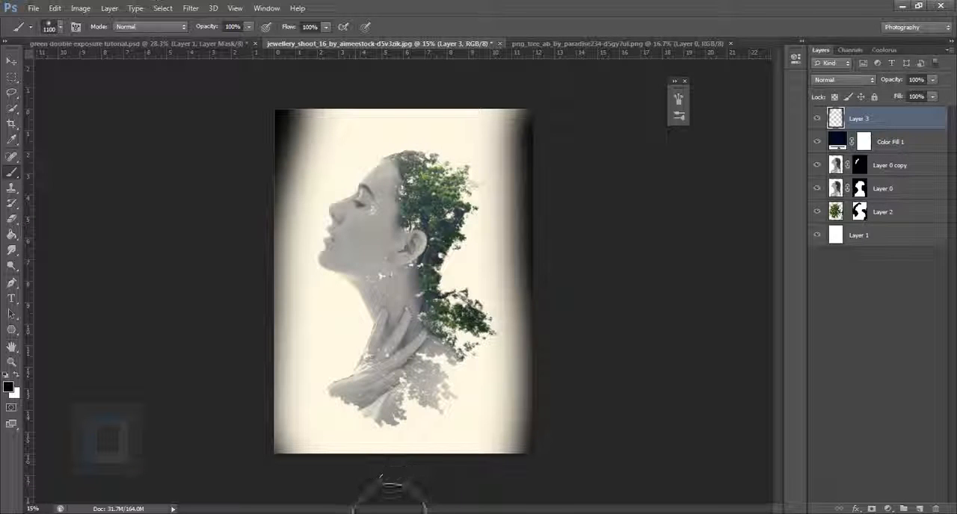
pyautogui.moveTo(391, 493)
pyautogui.mouseDown()
pyautogui.moveTo(351, 495)
pyautogui.moveTo(516, 499)
pyautogui.mouseUp()
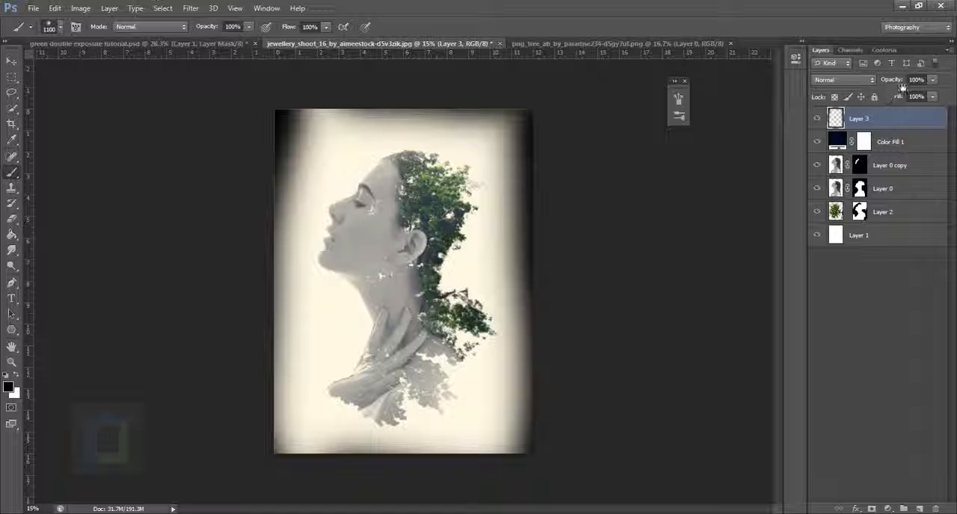
# Lower the vignette layer's opacity to 18%, check its effect by toggling its visibility, and fine-tune the opacity to 21%
pyautogui.moveTo(758, 68); pyautogui.dragTo(766, 68)
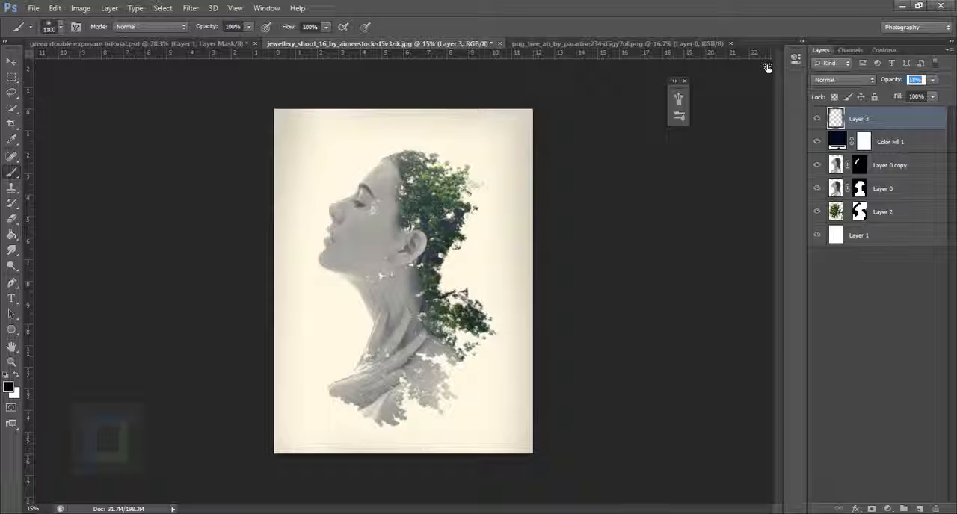
pyautogui.click(817, 119)
pyautogui.click(817, 124)
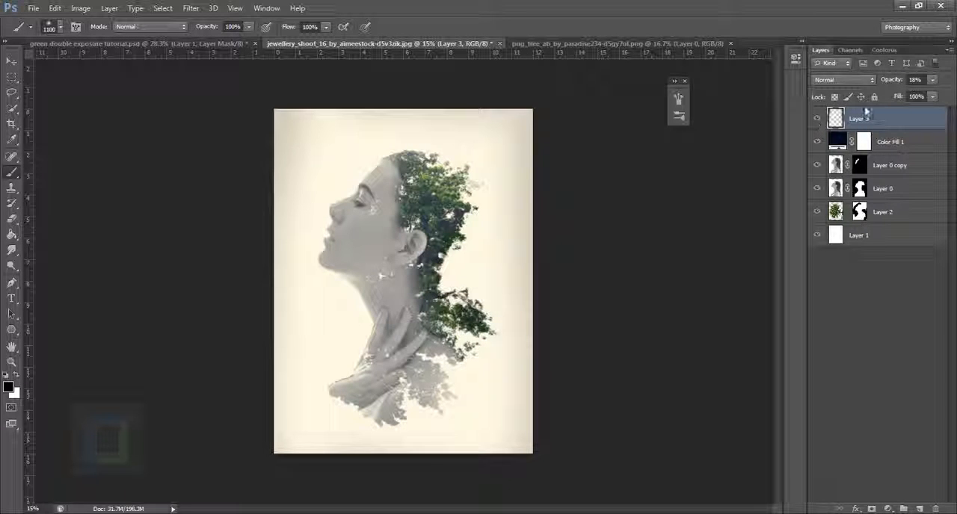
pyautogui.moveTo(892, 84); pyautogui.dragTo(894, 85)
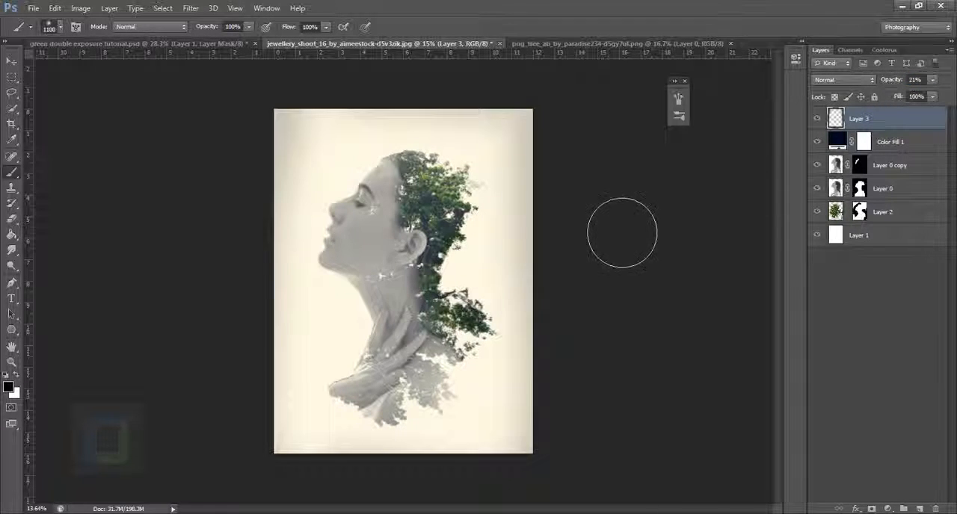
pyautogui.scroll(-6, 612, 224)
pyautogui.scroll(6, 612, 224)
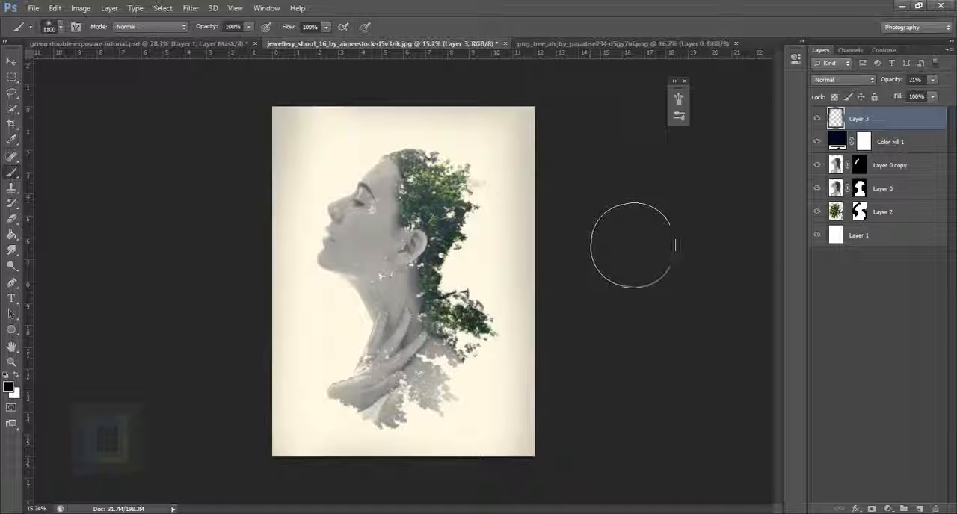